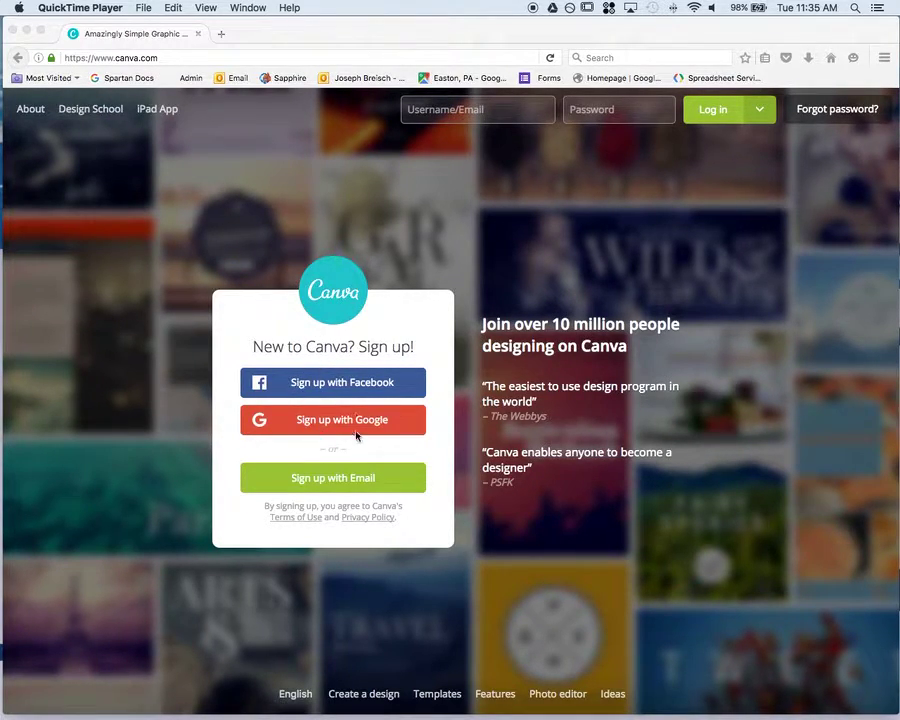
Step: Sign in to Canva with Google to reach the All your designs page
{"action": "left_click", "coordinate": [316, 430]}
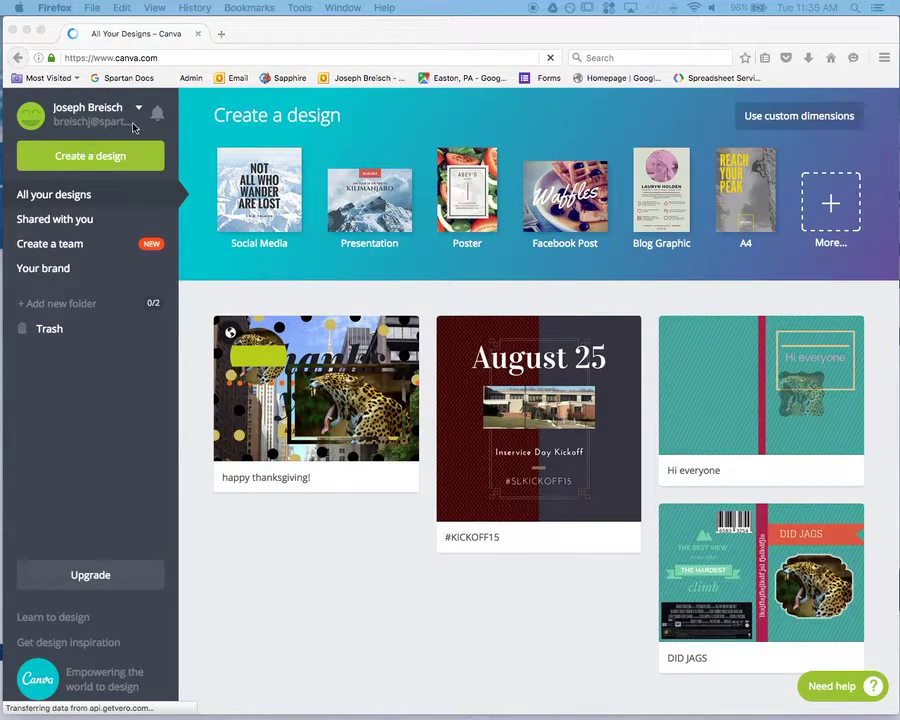
{"action": "scroll", "coordinate": [80, 120], "scroll_direction": "down", "scroll_amount": 1}
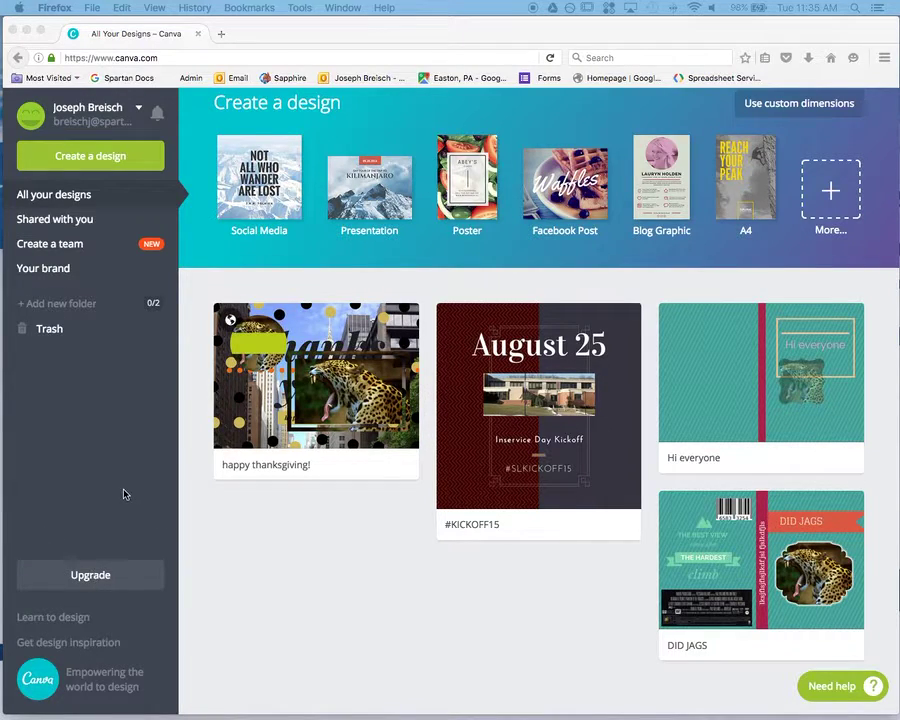
{"action": "scroll", "coordinate": [112, 506], "scroll_direction": "up", "scroll_amount": 1}
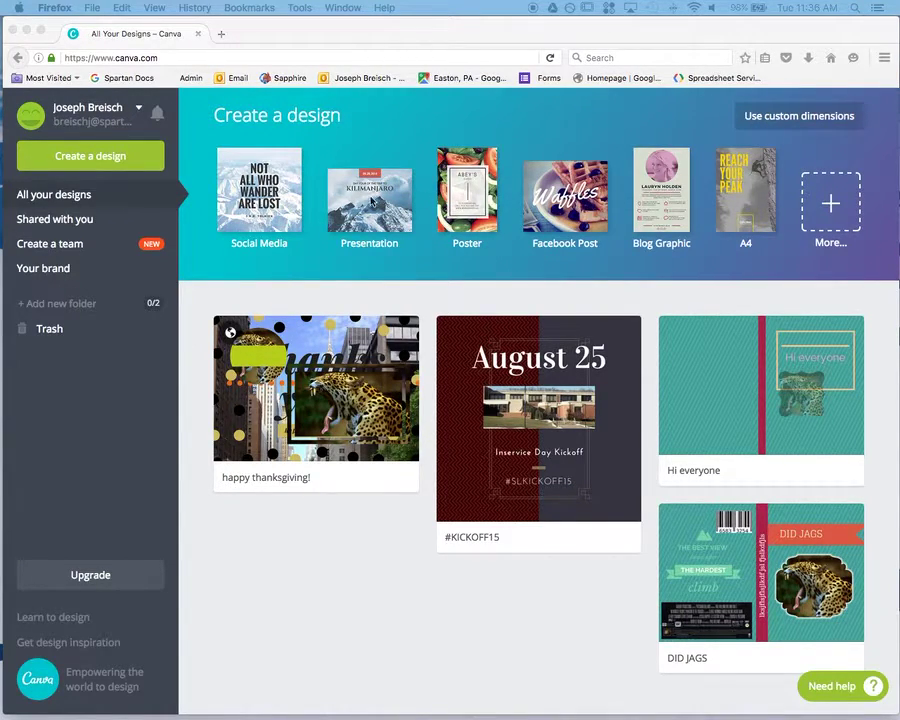
{"action": "left_click", "coordinate": [72, 162]}
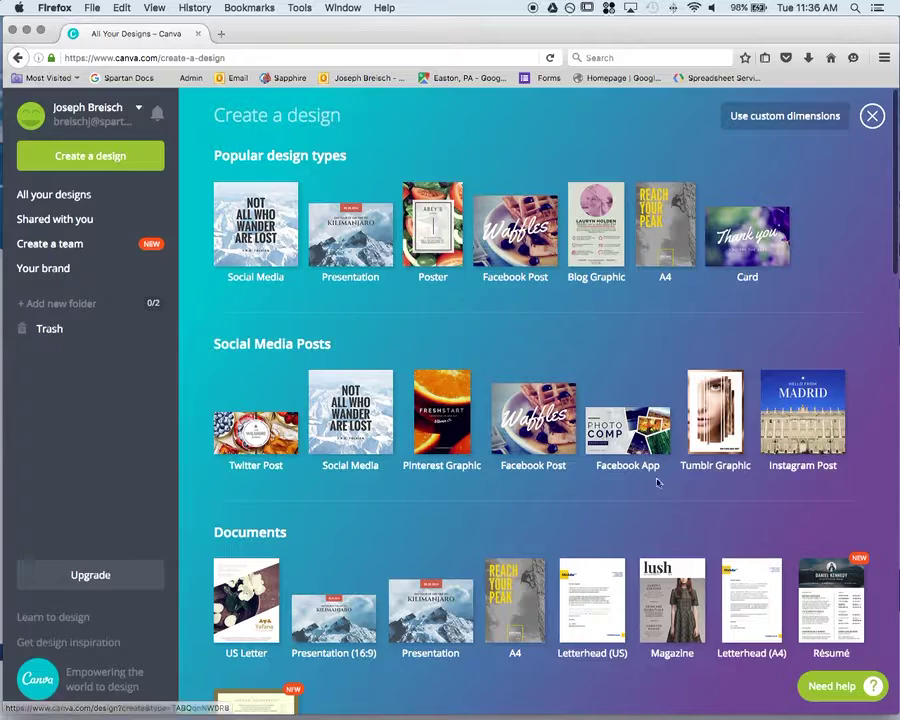
Step: Start a new blank Poster design from the popular design types
{"action": "scroll", "coordinate": [446, 377], "scroll_direction": "down", "scroll_amount": 3}
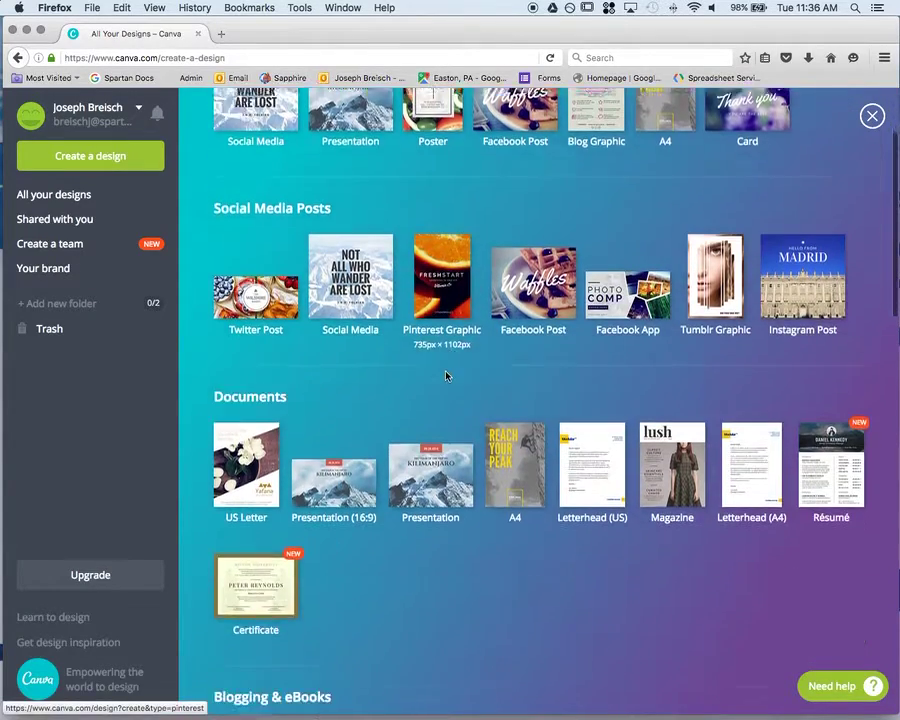
{"action": "scroll", "coordinate": [420, 325], "scroll_direction": "up", "scroll_amount": 3}
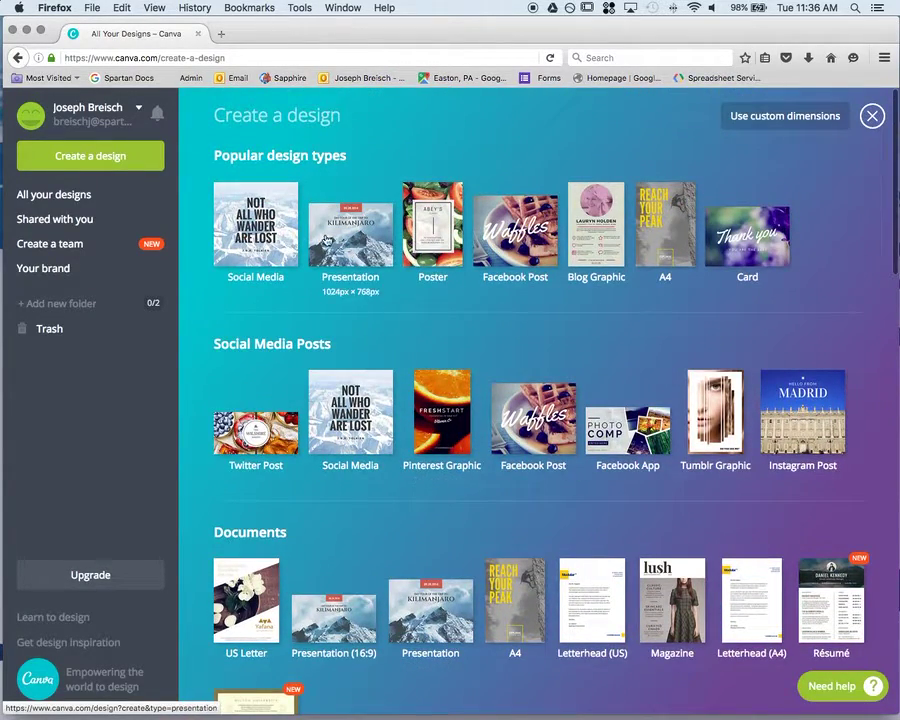
{"action": "left_click", "coordinate": [432, 242]}
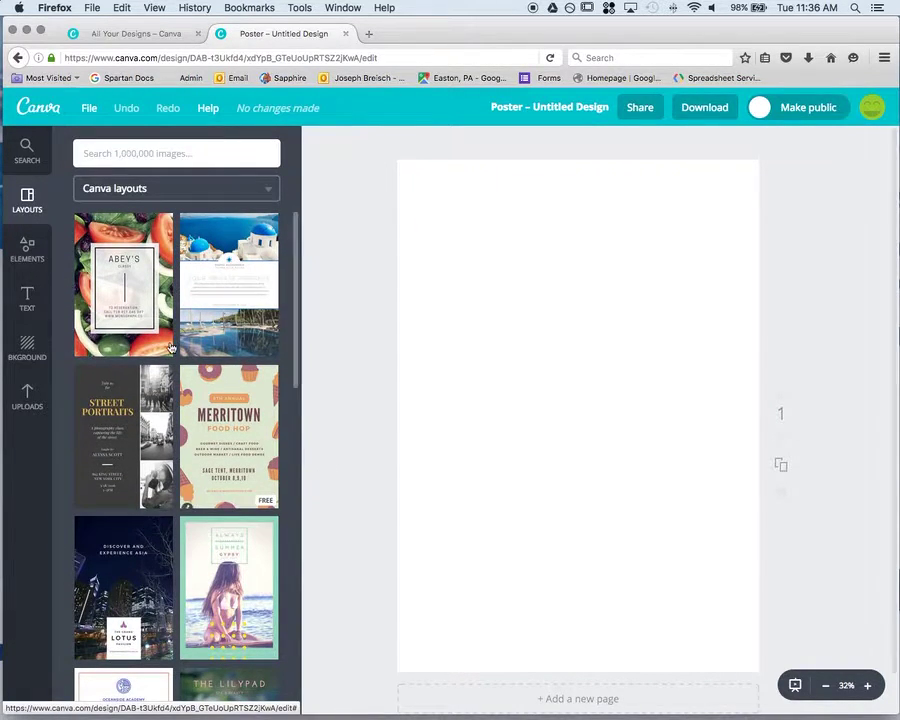
Step: Apply the Abey's salad layout with the ABEY'S CLASSY heading to the poster
{"action": "left_click", "coordinate": [116, 284]}
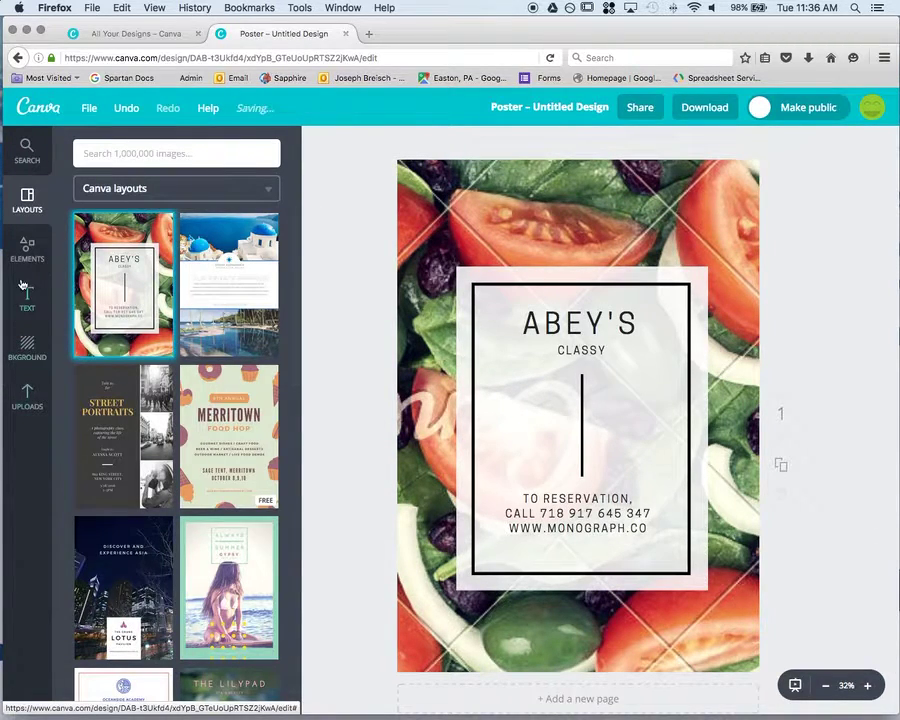
{"action": "left_click", "coordinate": [263, 190]}
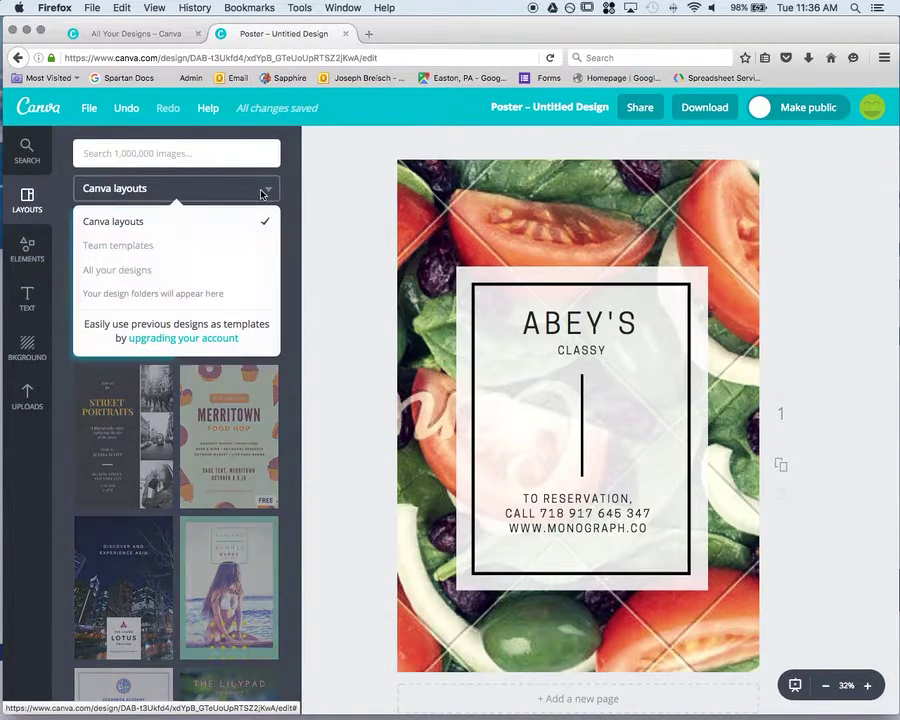
{"action": "left_click", "coordinate": [263, 192]}
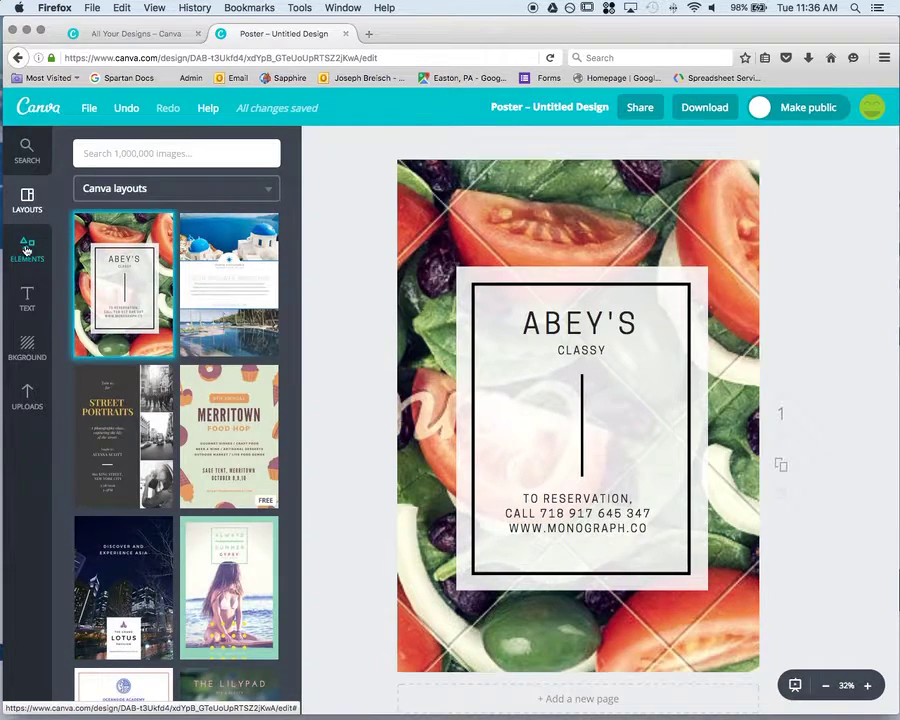
{"action": "left_click", "coordinate": [27, 251]}
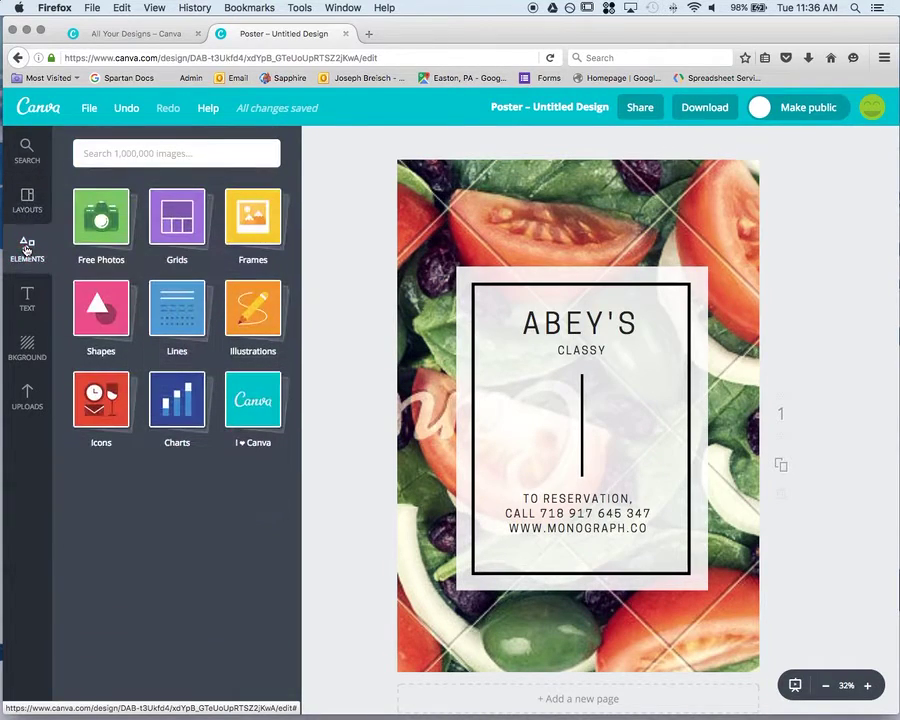
Step: Replace the salad background with the free city-street photo featuring a tall spire
{"action": "left_click", "coordinate": [101, 218]}
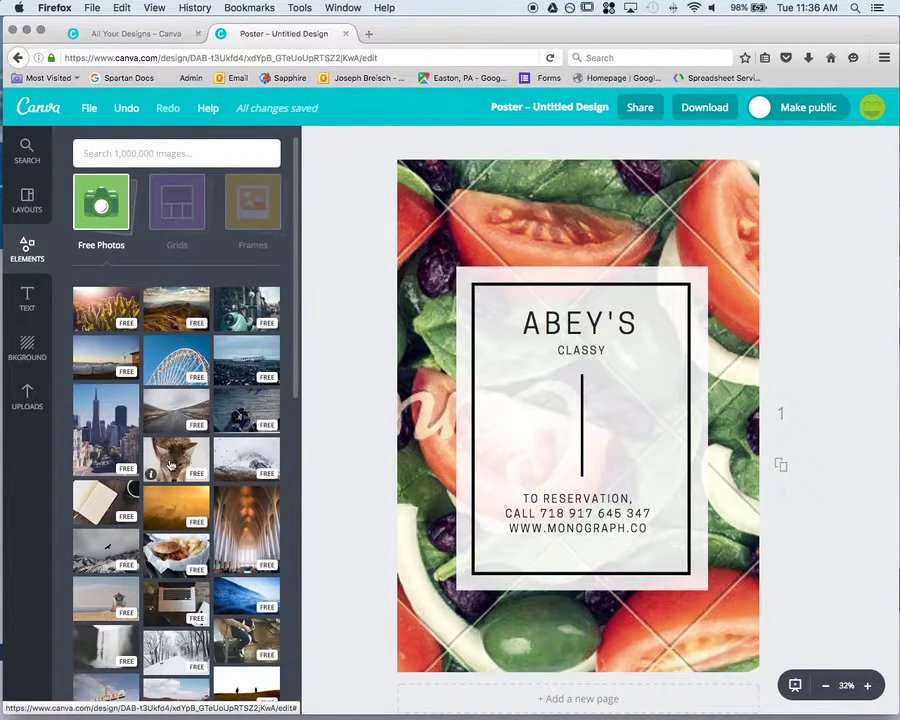
{"action": "left_click_drag", "start_coordinate": [93, 440], "coordinate": [417, 420]}
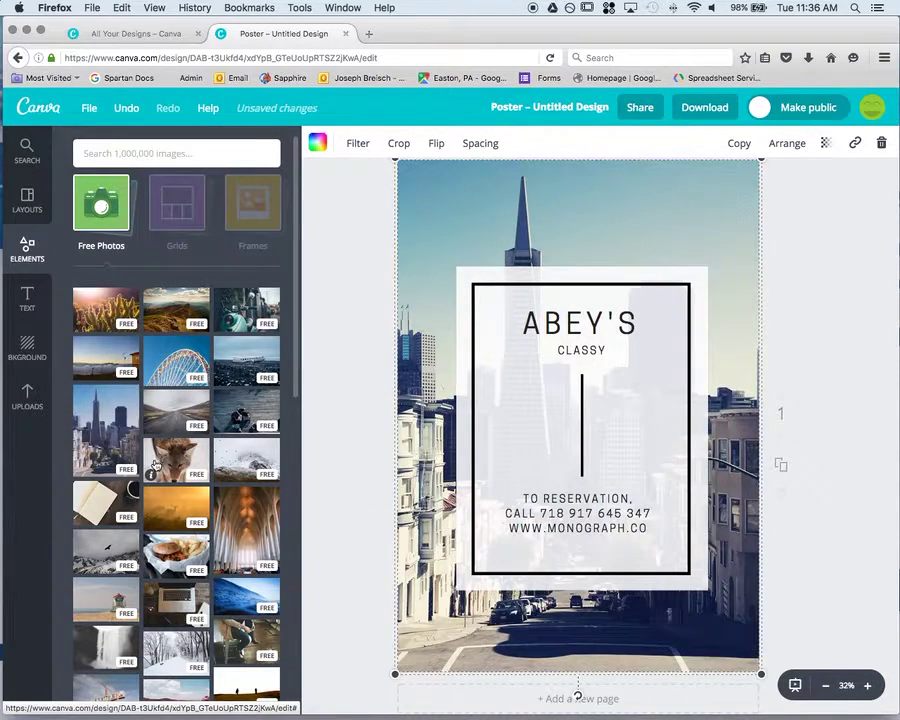
{"action": "scroll", "coordinate": [154, 370], "scroll_direction": "up", "scroll_amount": 1}
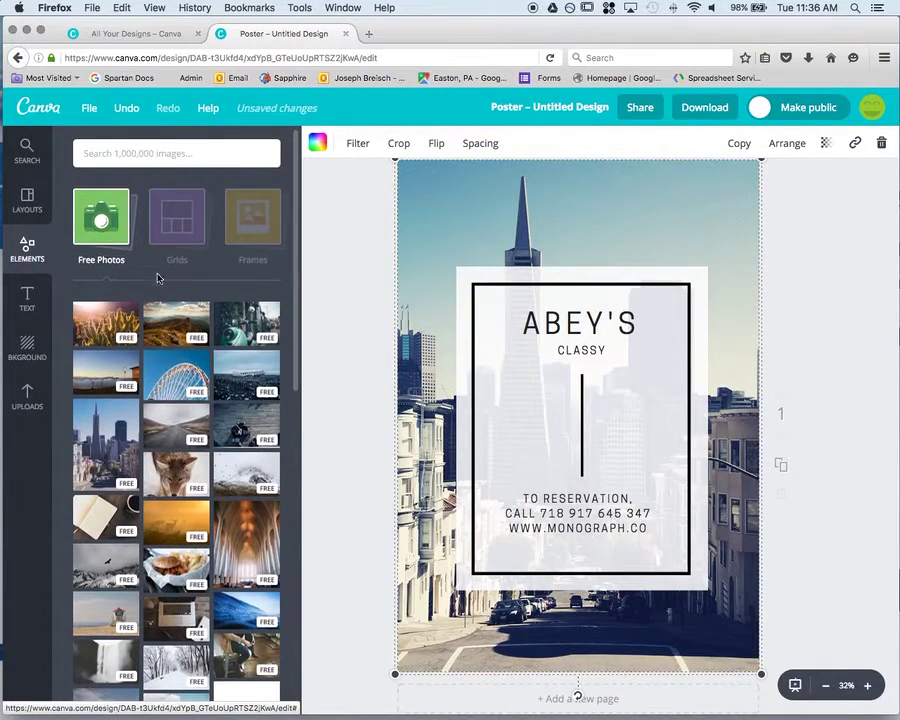
{"action": "left_click", "coordinate": [174, 225]}
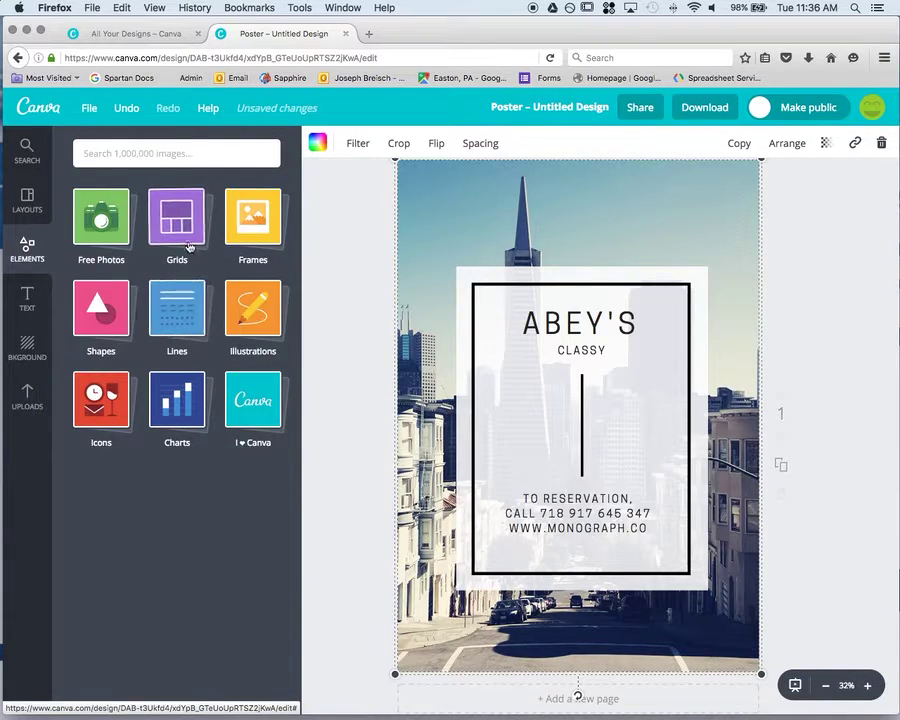
Step: Add a three-row photo grid and resize it to fill the black frame below the heading
{"action": "left_click", "coordinate": [176, 155]}
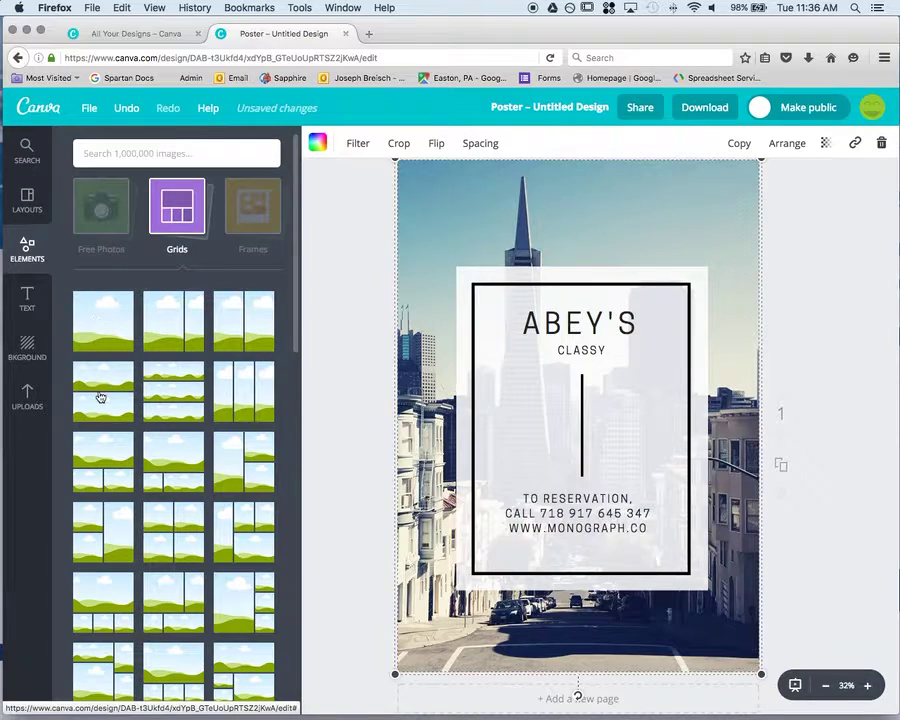
{"action": "left_click_drag", "start_coordinate": [166, 392], "coordinate": [496, 378]}
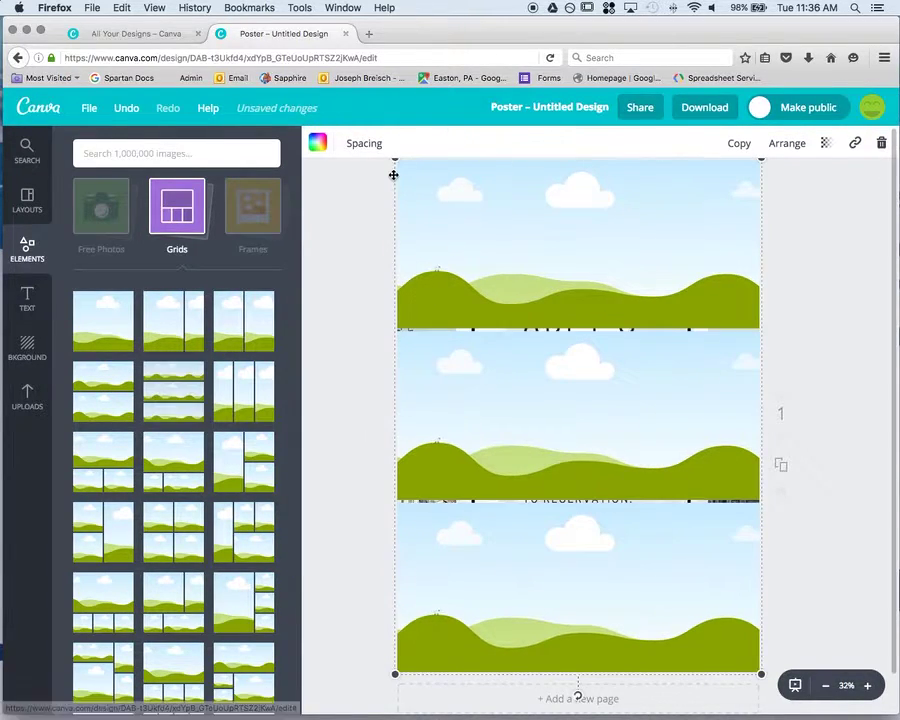
{"action": "left_click_drag", "start_coordinate": [395, 161], "coordinate": [550, 412]}
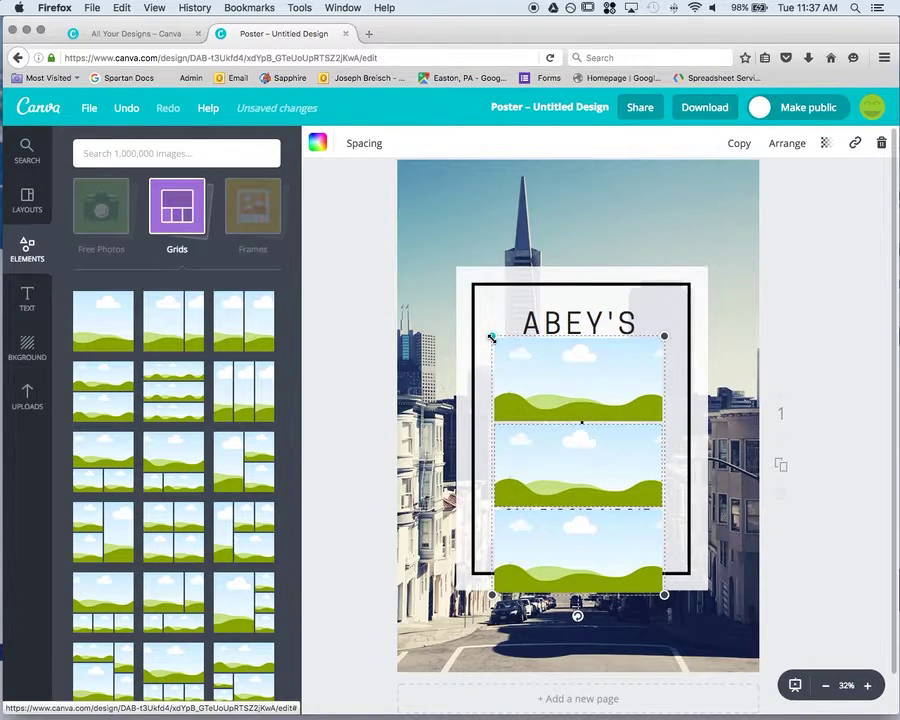
{"action": "left_click_drag", "start_coordinate": [491, 337], "coordinate": [469, 397]}
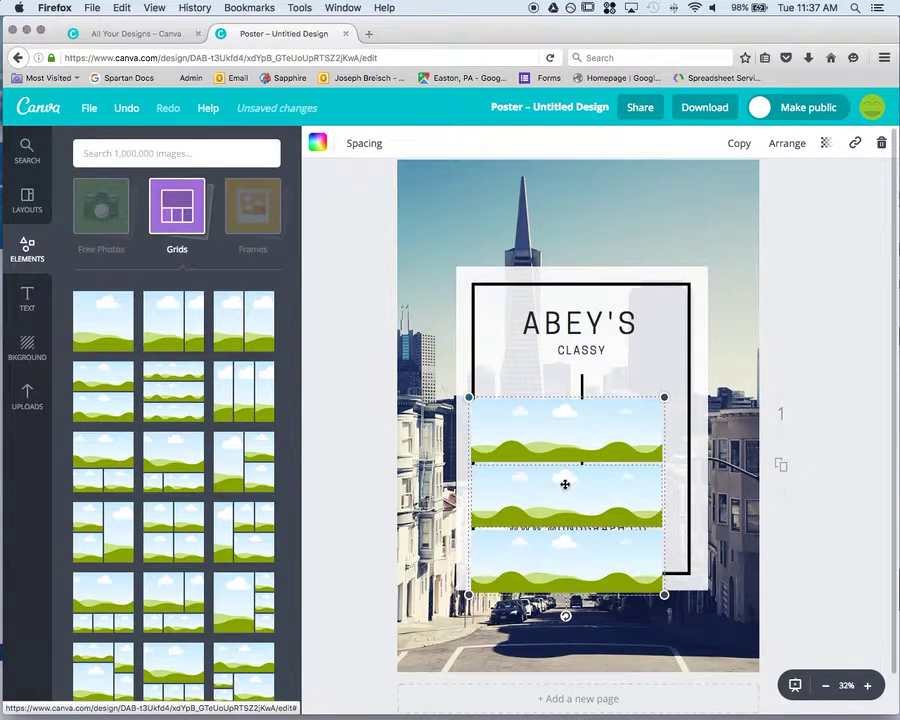
{"action": "left_click_drag", "start_coordinate": [565, 484], "coordinate": [577, 454]}
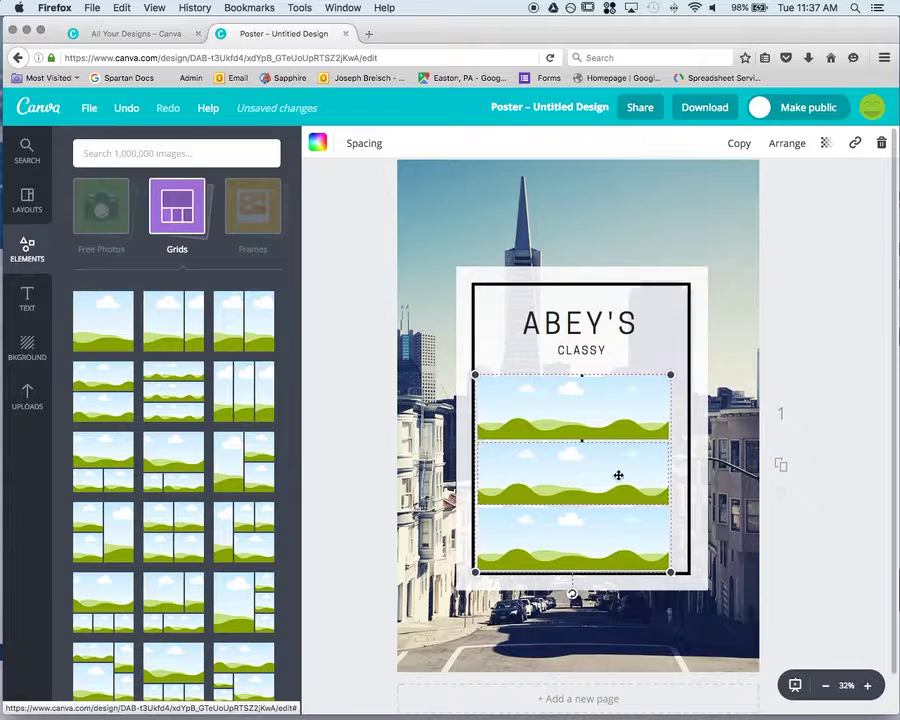
{"action": "left_click_drag", "start_coordinate": [675, 376], "coordinate": [686, 372]}
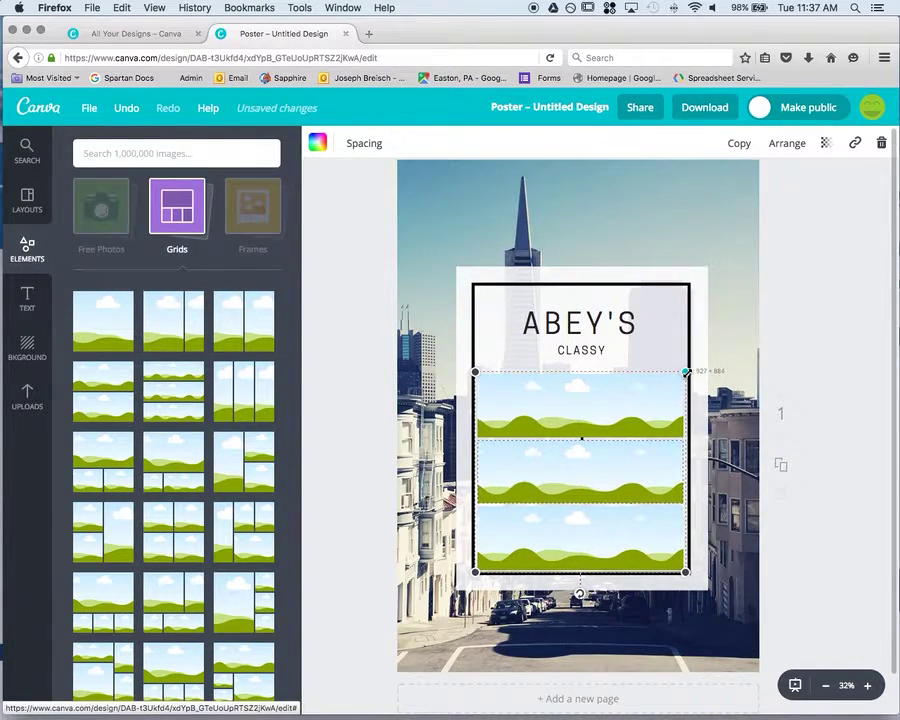
{"action": "left_click", "coordinate": [432, 428]}
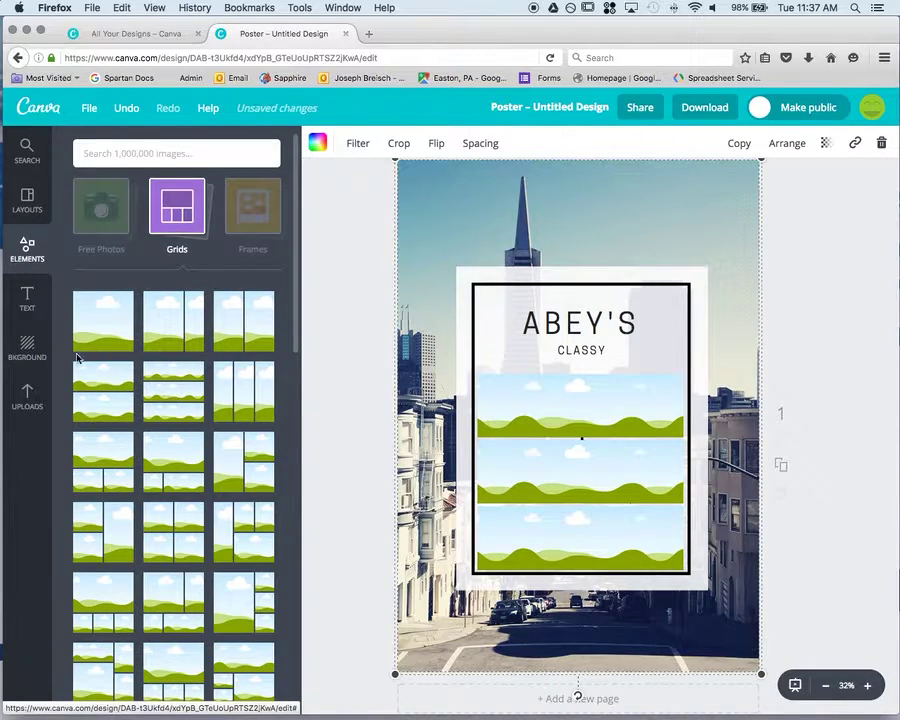
{"action": "left_click", "coordinate": [104, 219]}
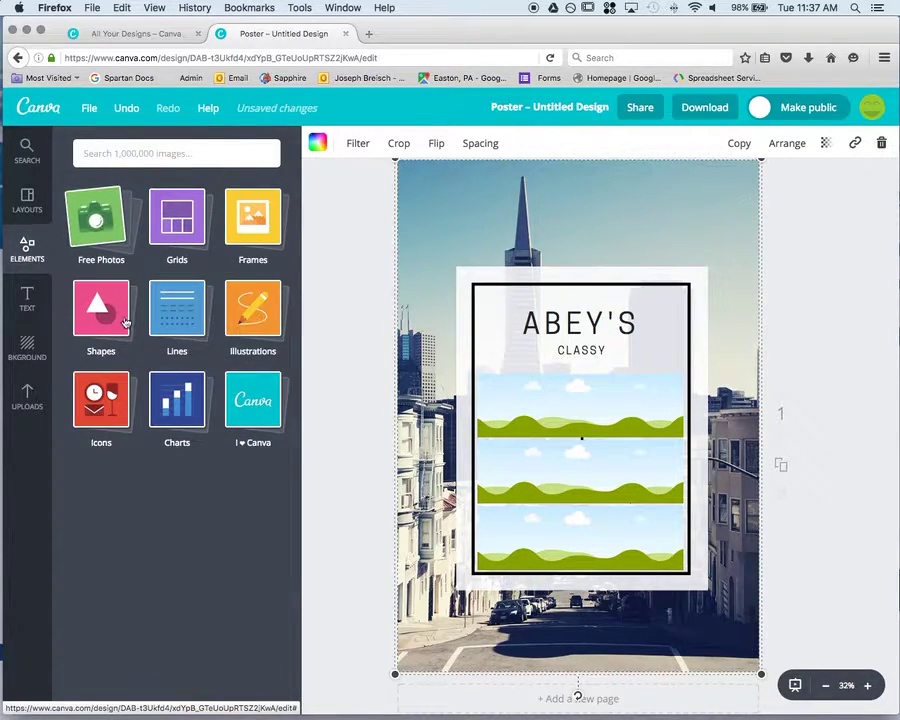
Step: Fill the grid cells with the steps photo, cathedral arches and scooter photo, top to bottom
{"action": "left_click", "coordinate": [97, 216]}
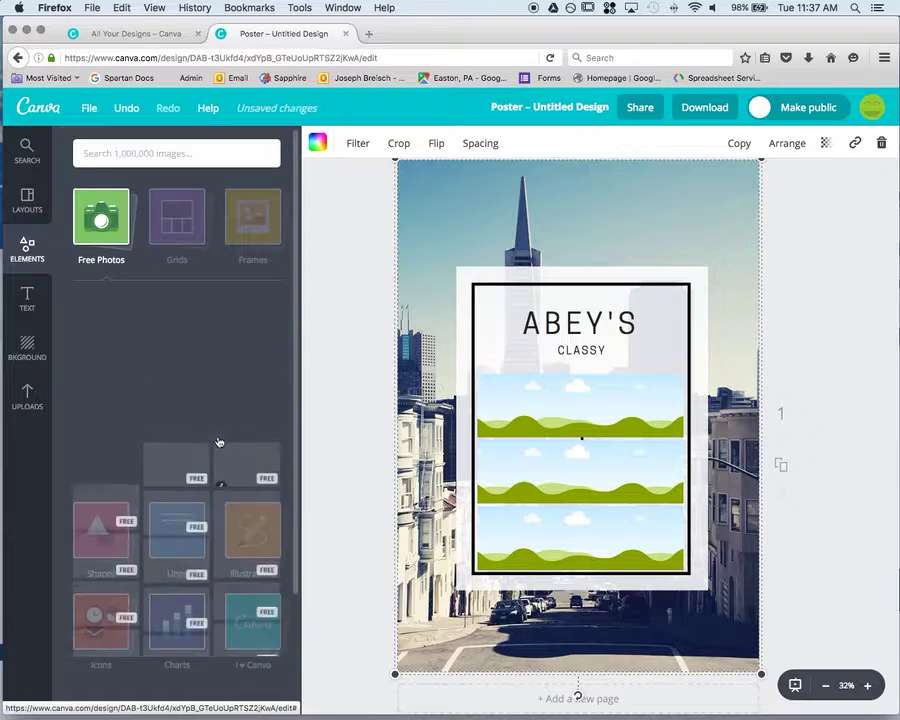
{"action": "left_click_drag", "start_coordinate": [256, 527], "coordinate": [525, 483]}
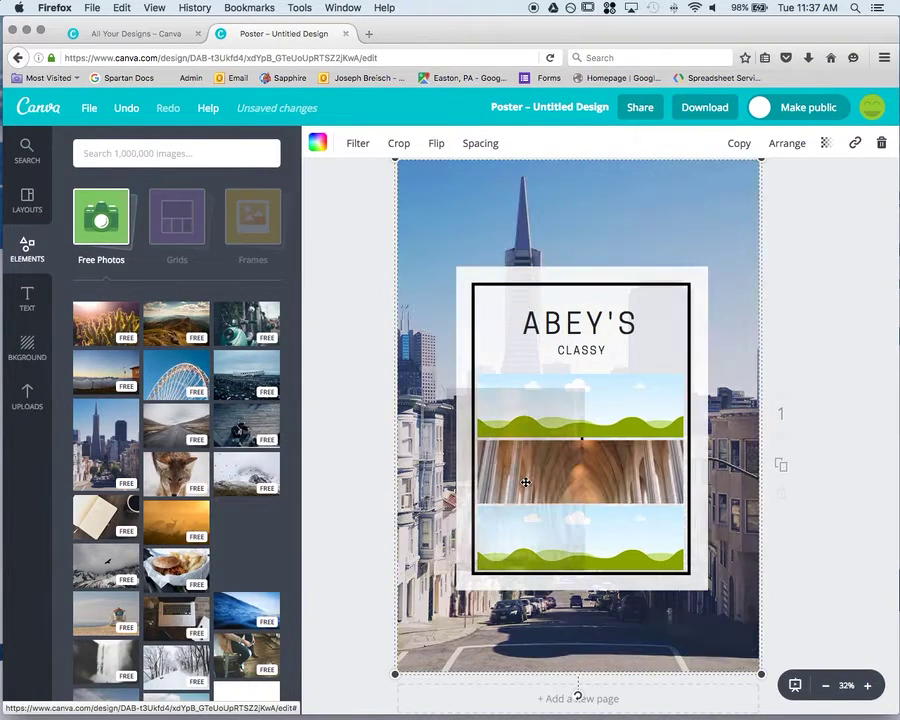
{"action": "left_click_drag", "start_coordinate": [241, 431], "coordinate": [556, 428]}
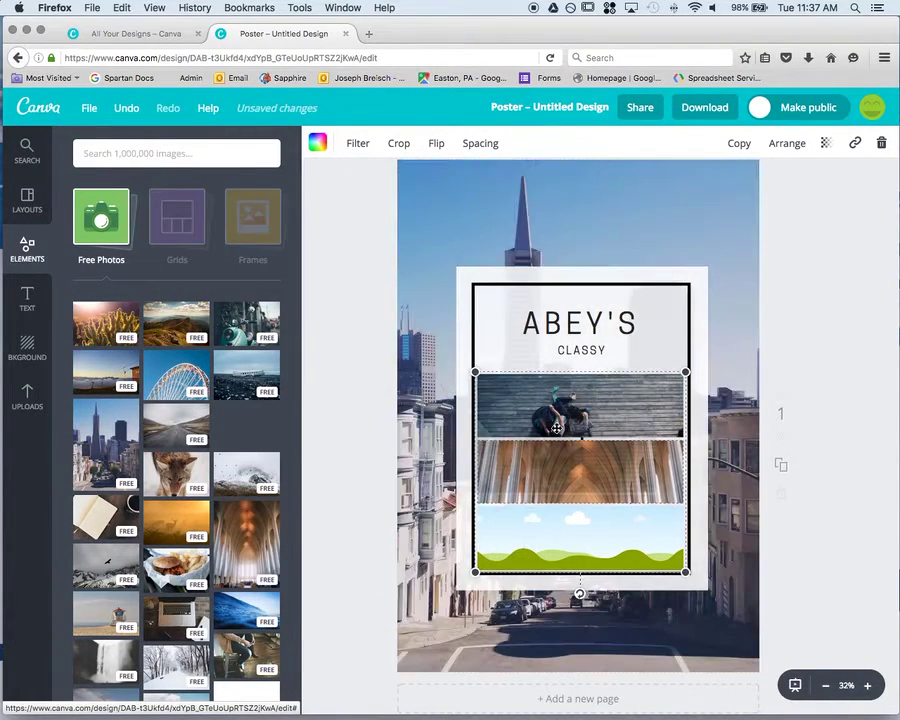
{"action": "left_click_drag", "start_coordinate": [254, 333], "coordinate": [565, 521]}
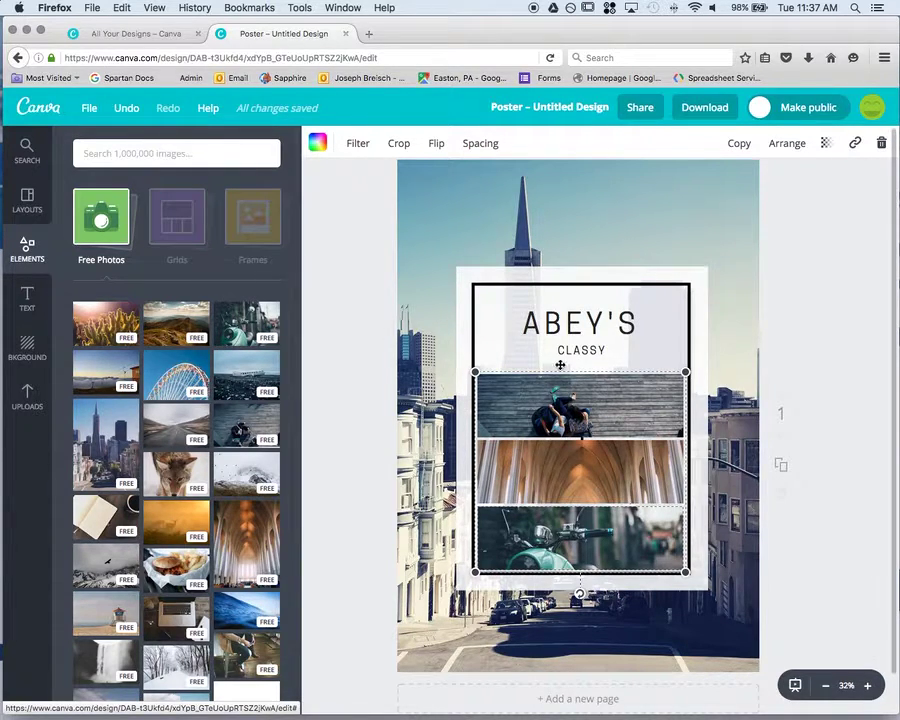
{"action": "left_click", "coordinate": [168, 228]}
{"action": "left_click", "coordinate": [256, 232]}
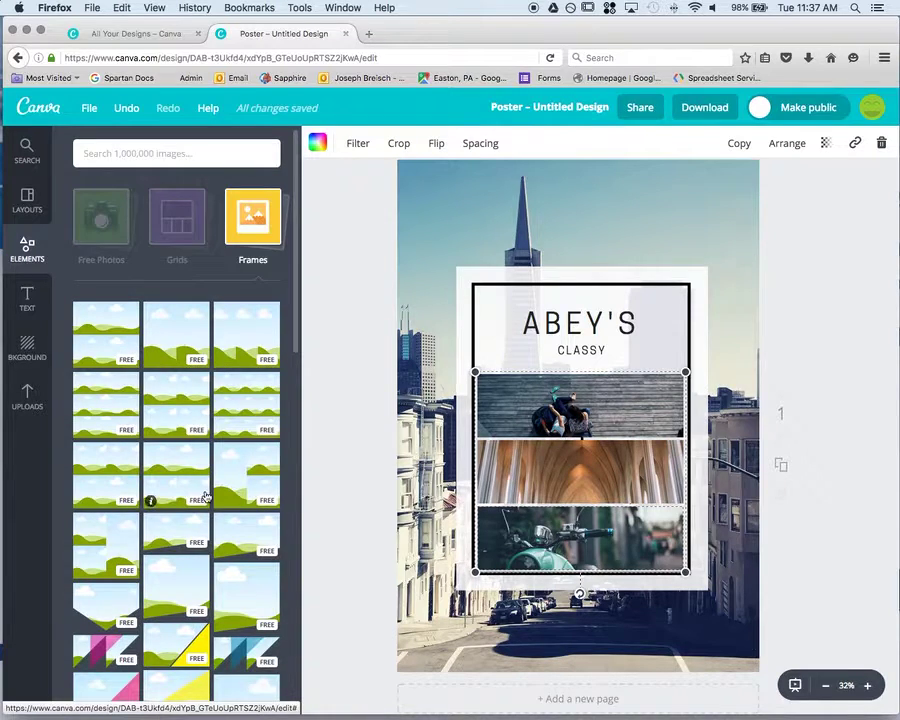
{"action": "scroll", "coordinate": [147, 440], "scroll_direction": "down", "scroll_amount": 10}
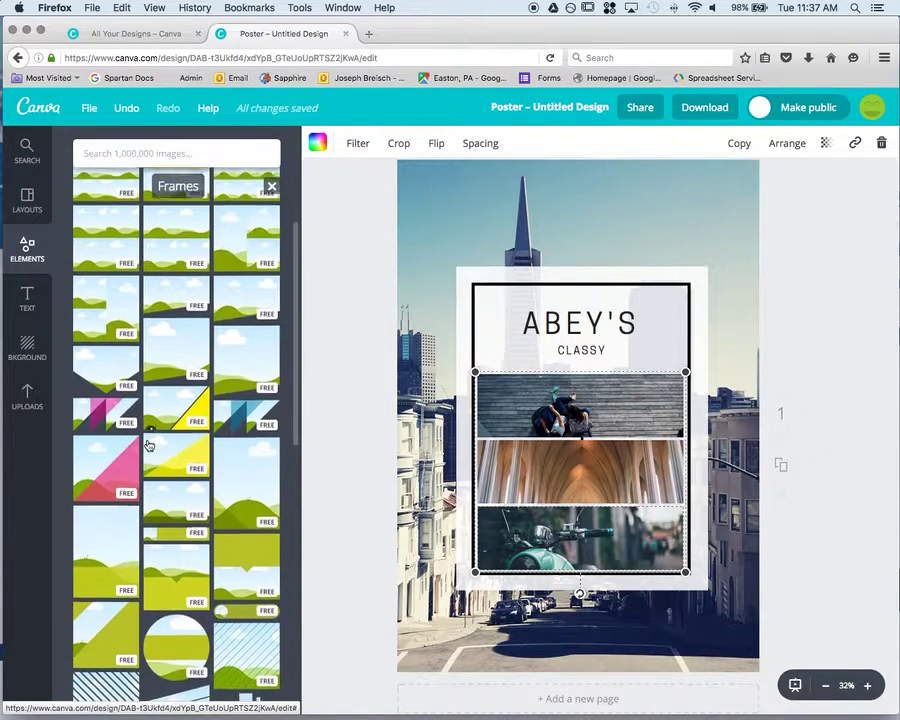
{"action": "scroll", "coordinate": [147, 445], "scroll_direction": "down", "scroll_amount": 3}
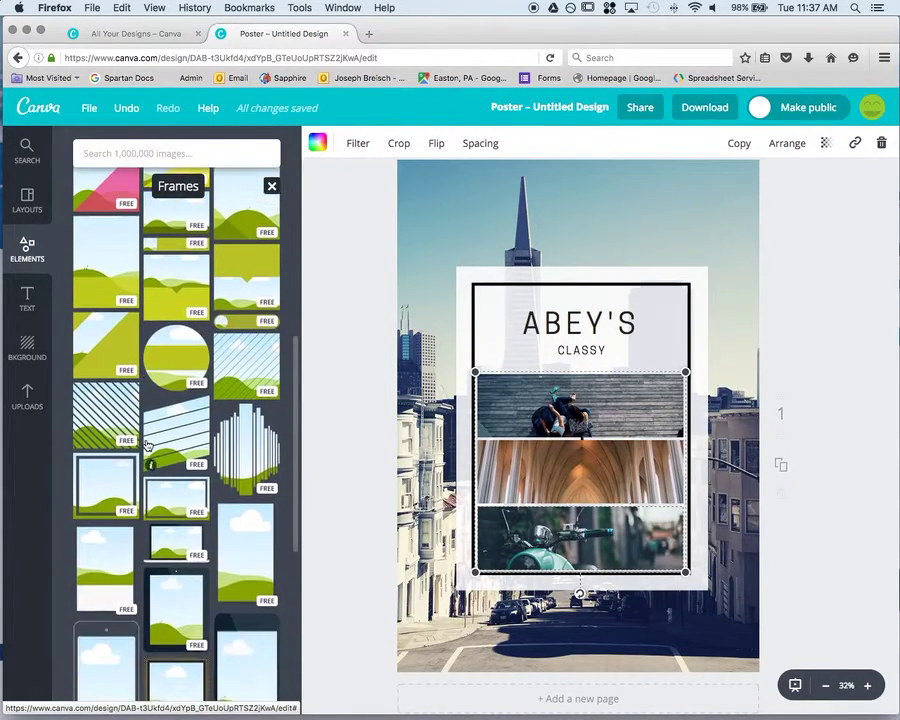
{"action": "left_click", "coordinate": [245, 458]}
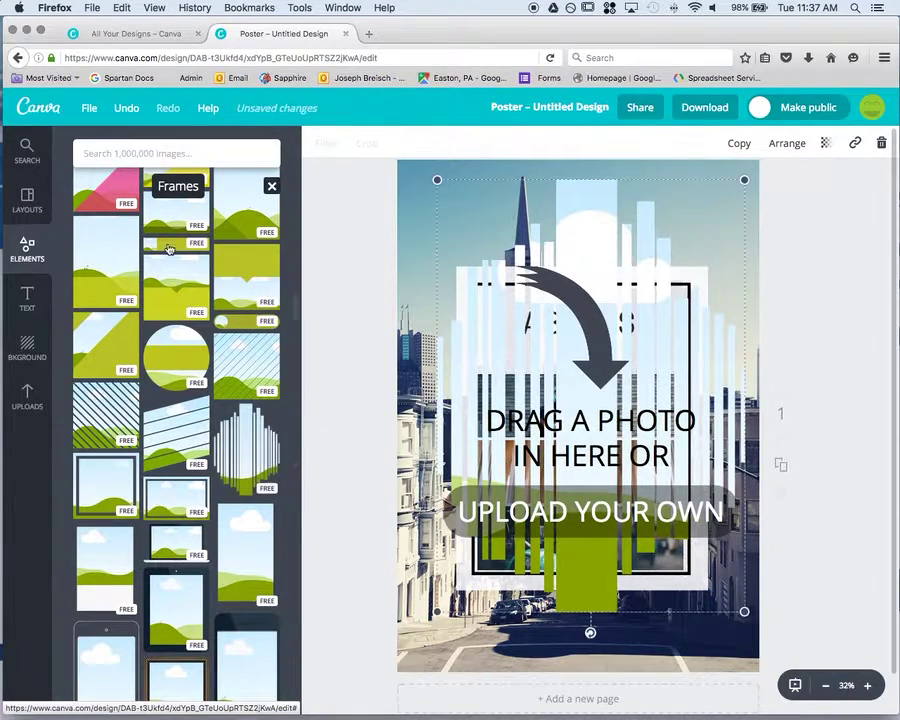
{"action": "left_click", "coordinate": [26, 205]}
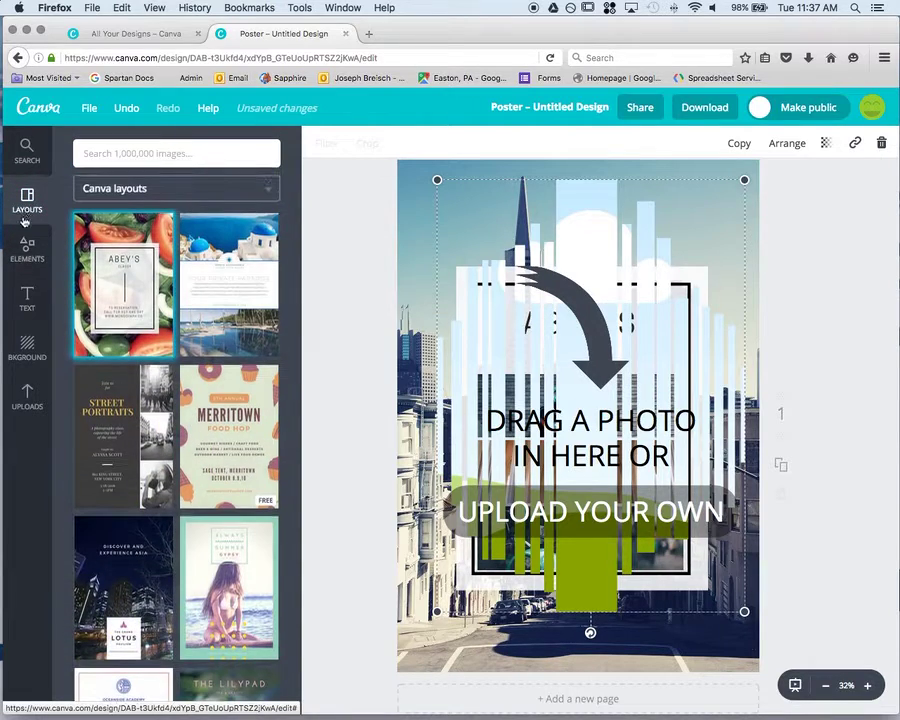
{"action": "left_click", "coordinate": [27, 248]}
{"action": "scroll", "coordinate": [122, 265], "scroll_direction": "up", "scroll_amount": 5}
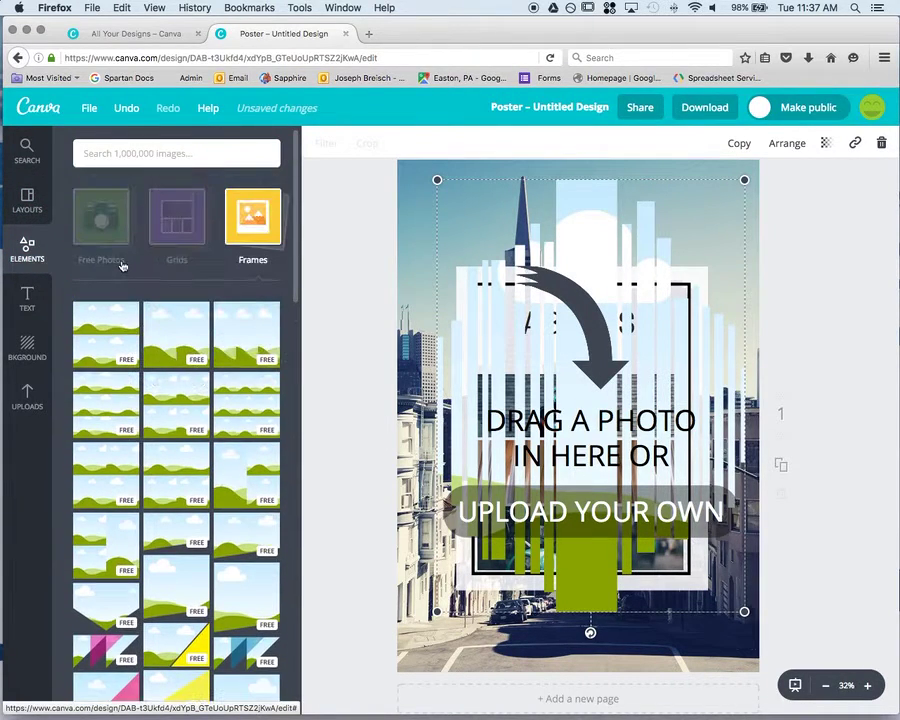
{"action": "left_click", "coordinate": [108, 235]}
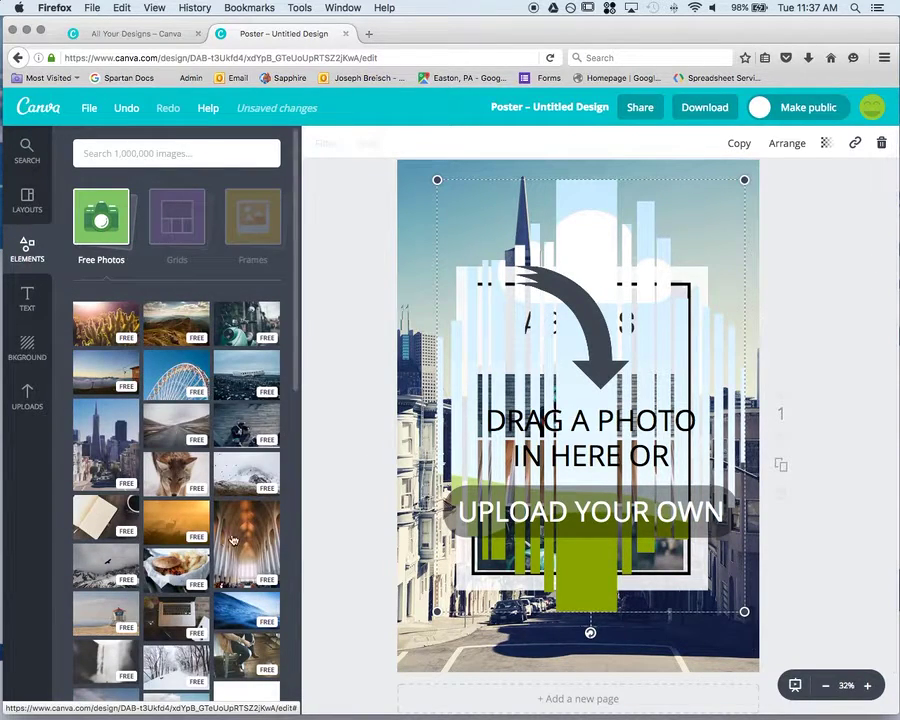
{"action": "left_click_drag", "start_coordinate": [176, 381], "coordinate": [578, 412]}
{"action": "left_click_drag", "start_coordinate": [564, 466], "coordinate": [363, 480]}
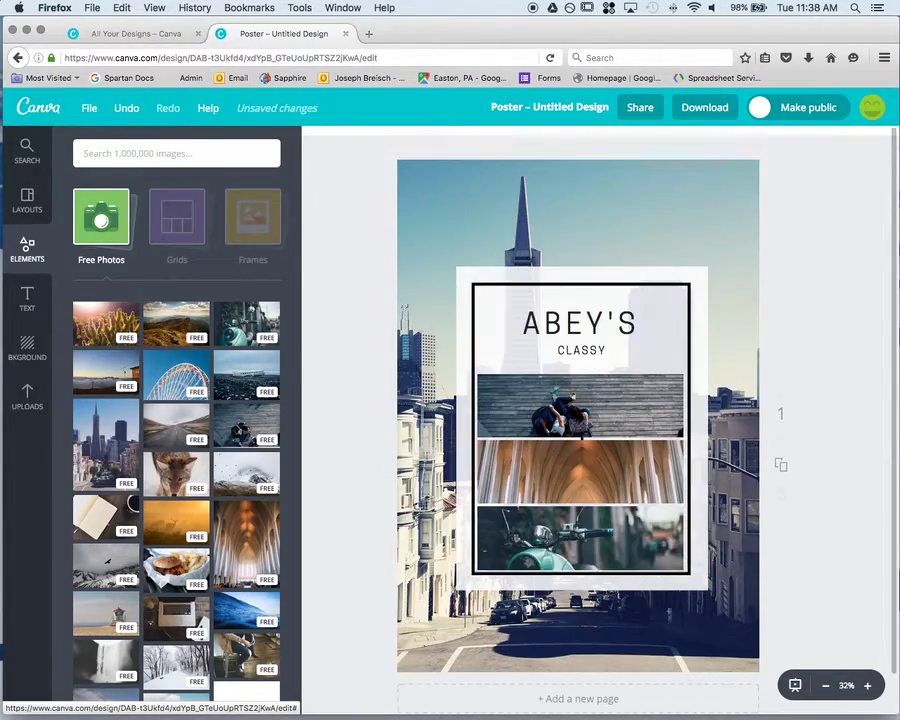
Step: Add a red diamond line over the lower street and a yellow truss line across the top
{"action": "left_click", "coordinate": [100, 220]}
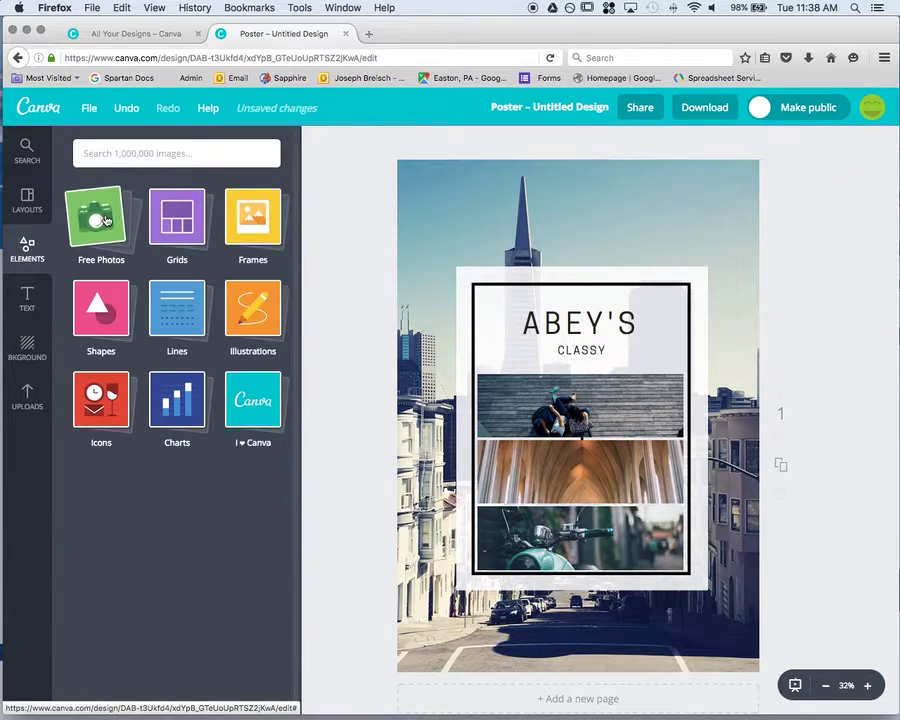
{"action": "left_click", "coordinate": [90, 325]}
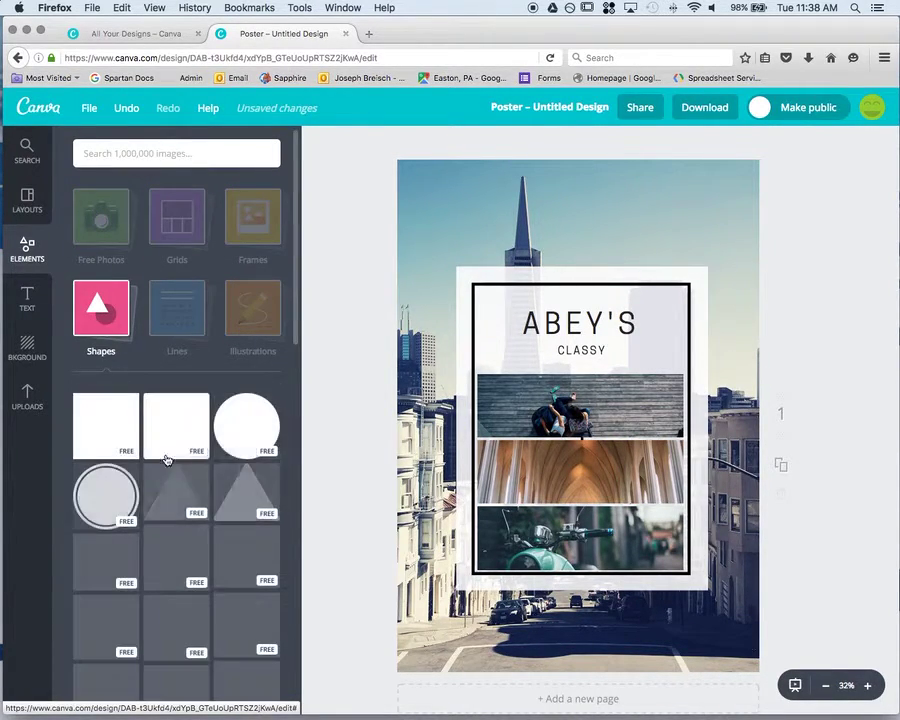
{"action": "left_click", "coordinate": [176, 305]}
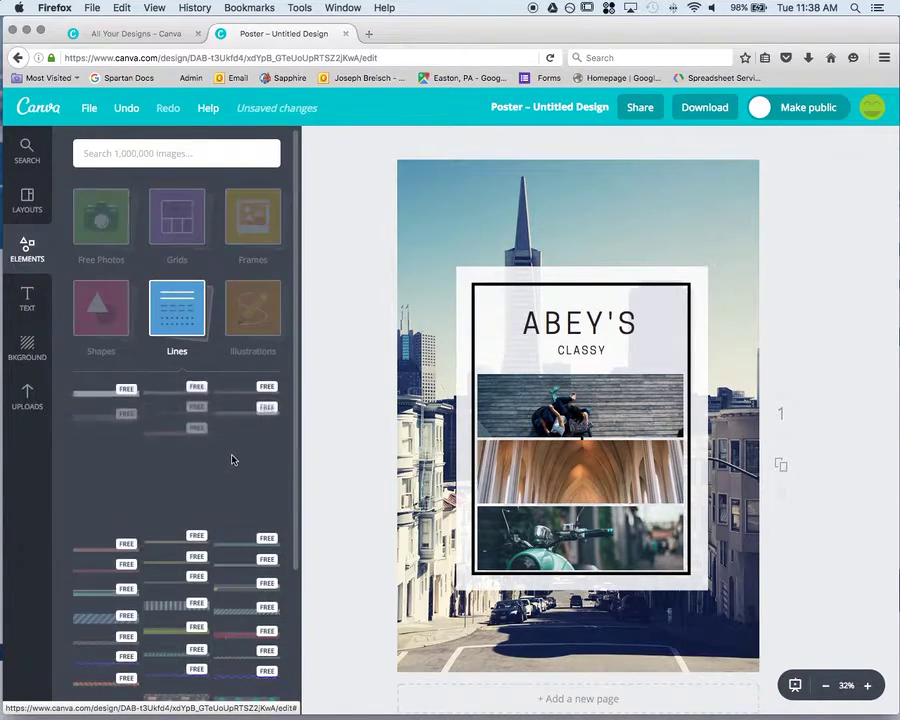
{"action": "left_click_drag", "start_coordinate": [170, 502], "coordinate": [568, 611]}
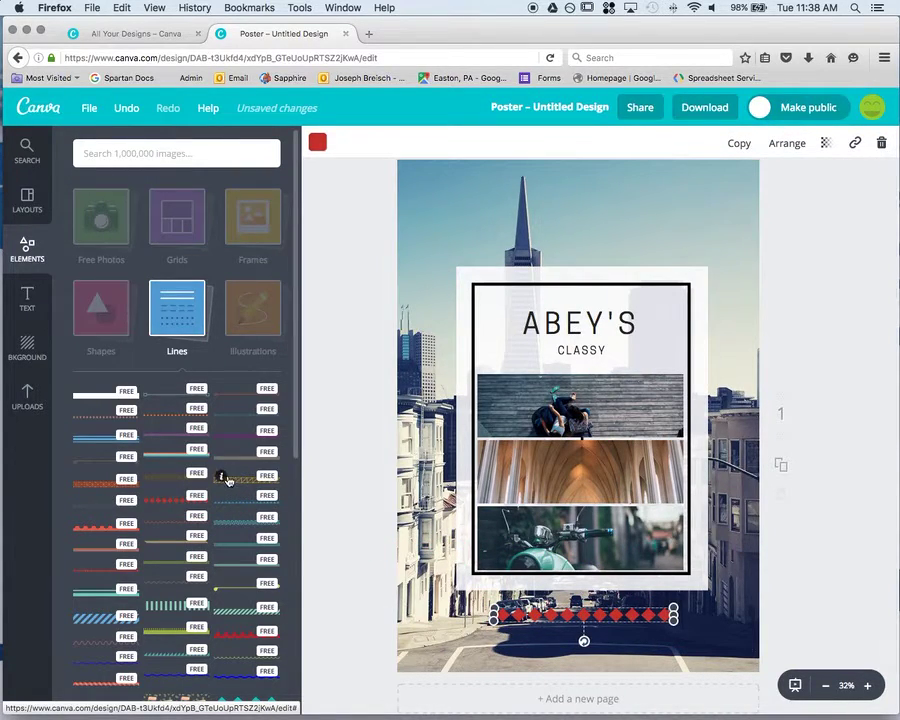
{"action": "left_click_drag", "start_coordinate": [228, 478], "coordinate": [476, 206]}
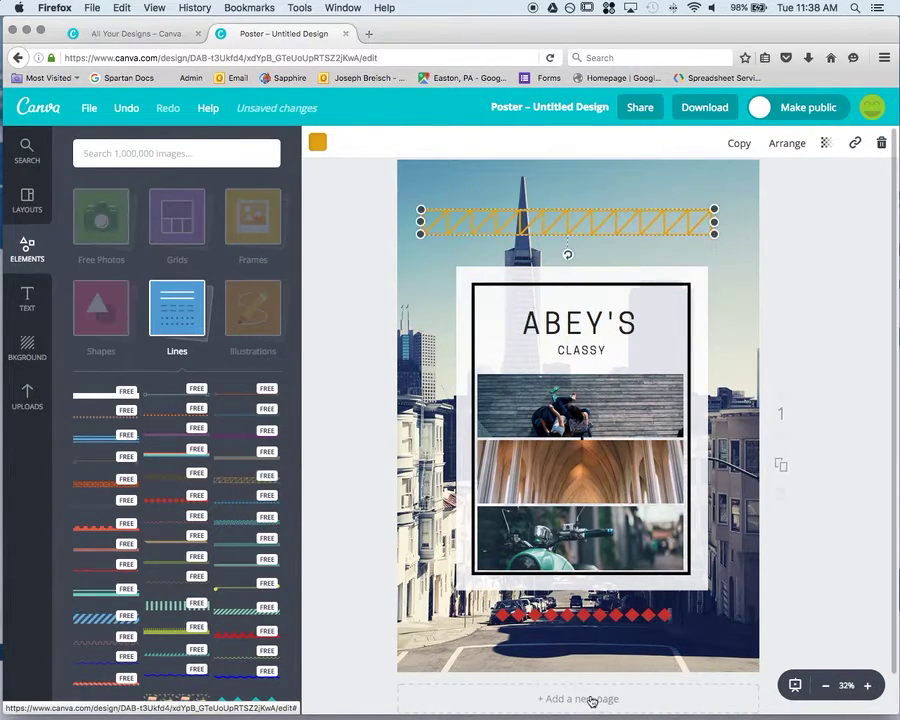
Step: Place a compass illustration near the poster's top-left corner beside the title
{"action": "left_click", "coordinate": [260, 315]}
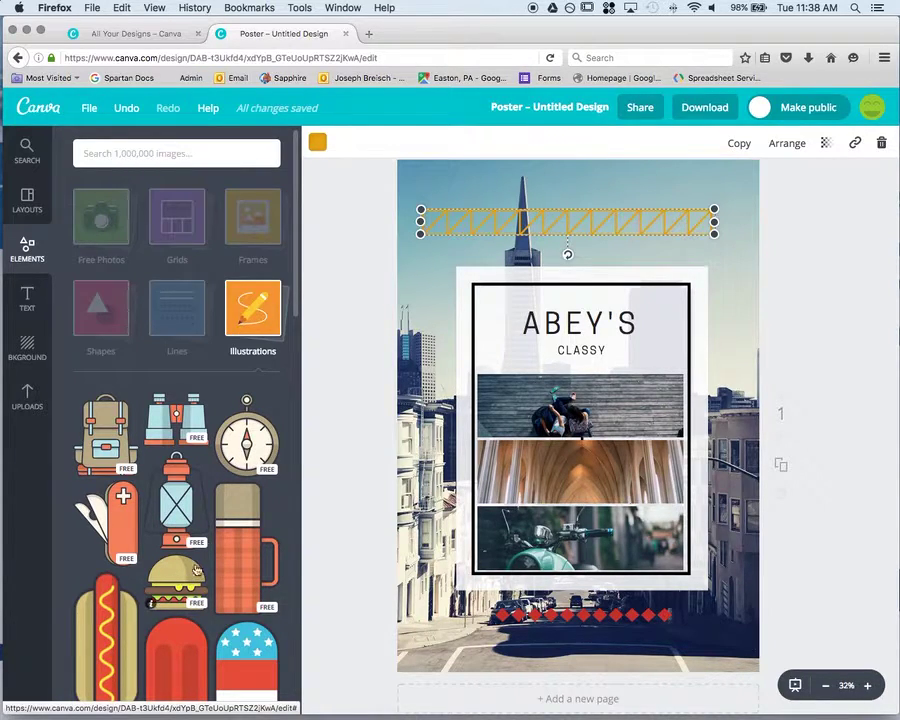
{"action": "left_click_drag", "start_coordinate": [248, 461], "coordinate": [475, 283]}
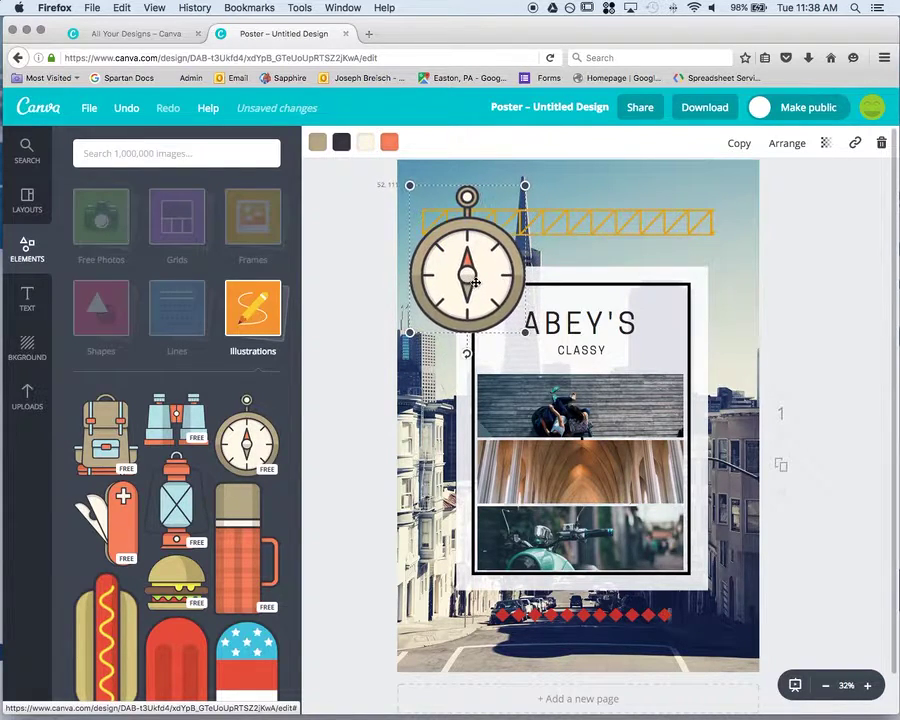
{"action": "left_click", "coordinate": [165, 368]}
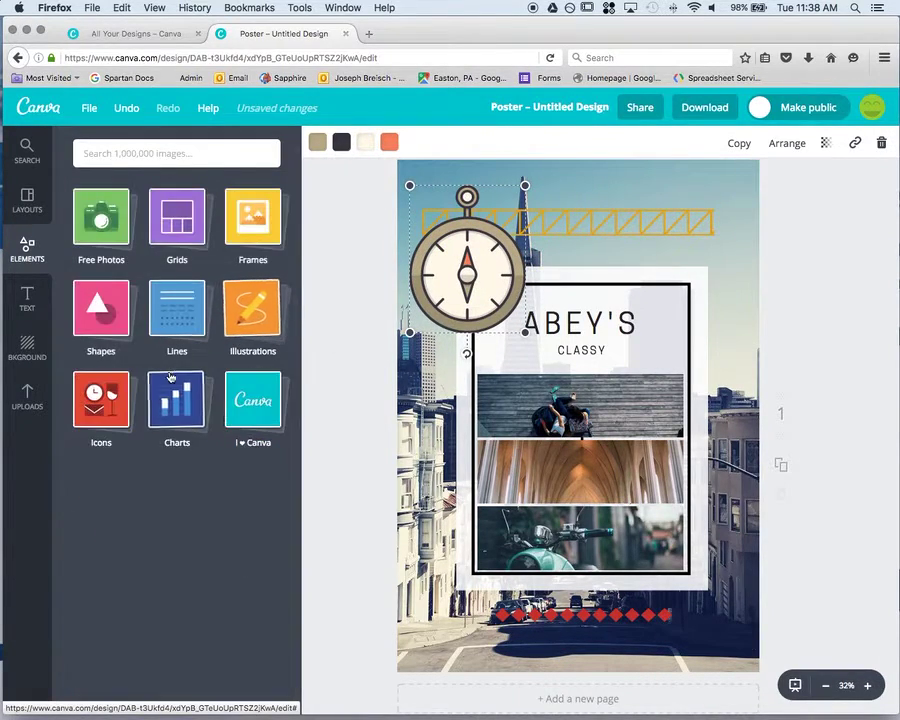
Step: Add a yellow delivery-truck icon, shrunk into the lower-right corner over the bottom photo
{"action": "left_click", "coordinate": [113, 411]}
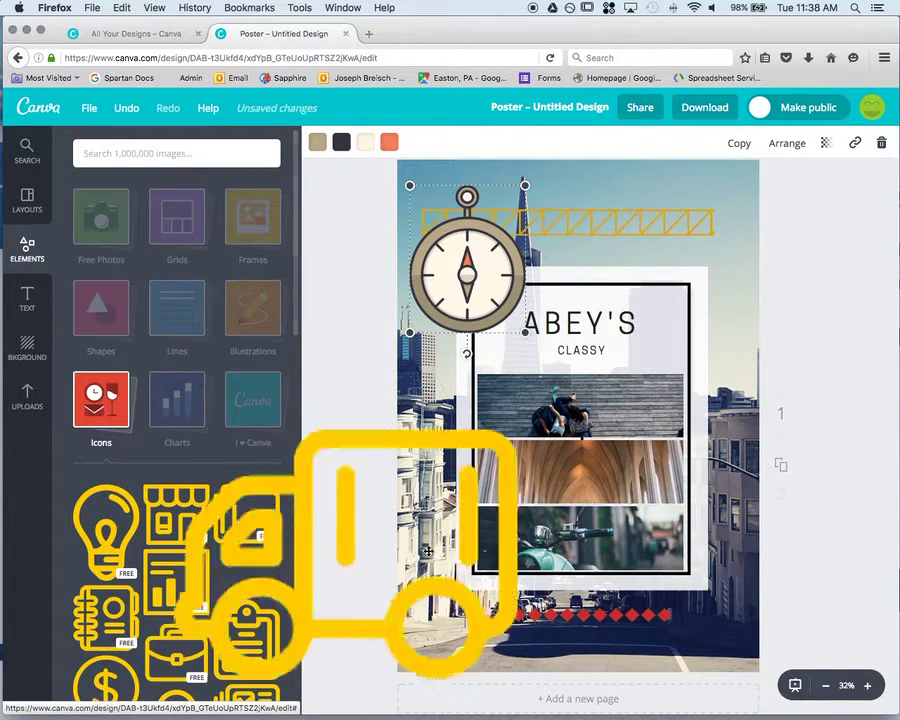
{"action": "left_click_drag", "start_coordinate": [428, 551], "coordinate": [625, 560]}
{"action": "left_click_drag", "start_coordinate": [471, 429], "coordinate": [597, 541]}
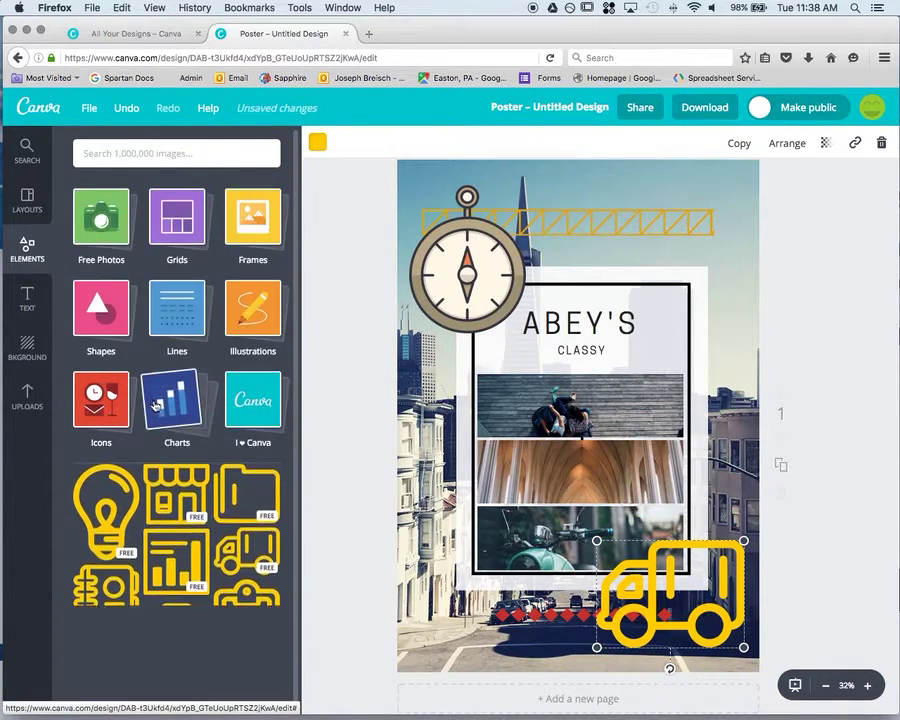
Step: Show the Charts graphics, then the I ♥ Canva logo graphics
{"action": "left_click", "coordinate": [170, 414]}
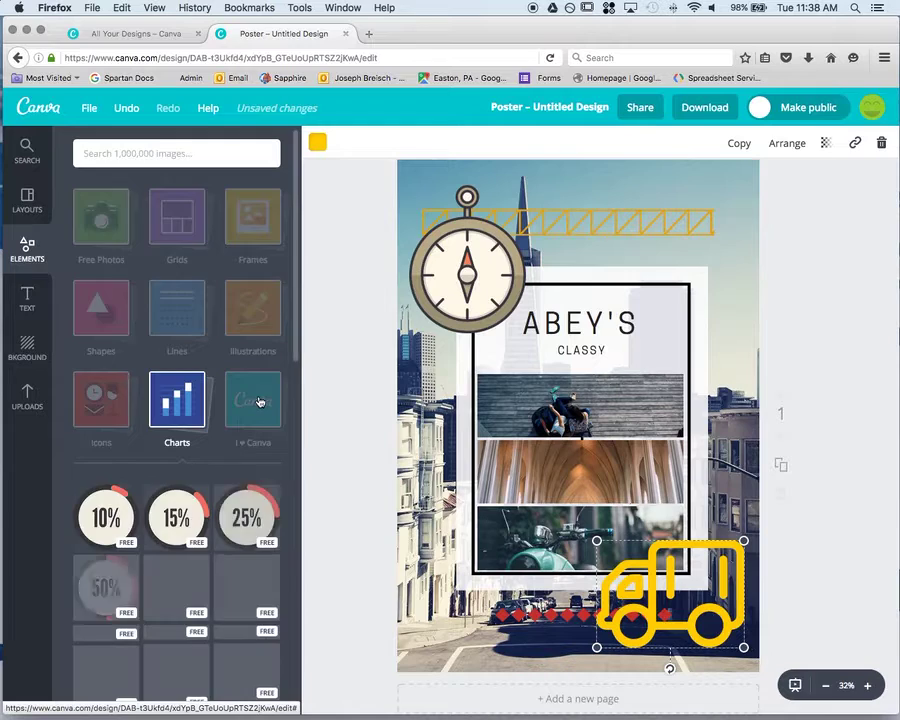
{"action": "left_click", "coordinate": [177, 405]}
{"action": "left_click", "coordinate": [258, 401]}
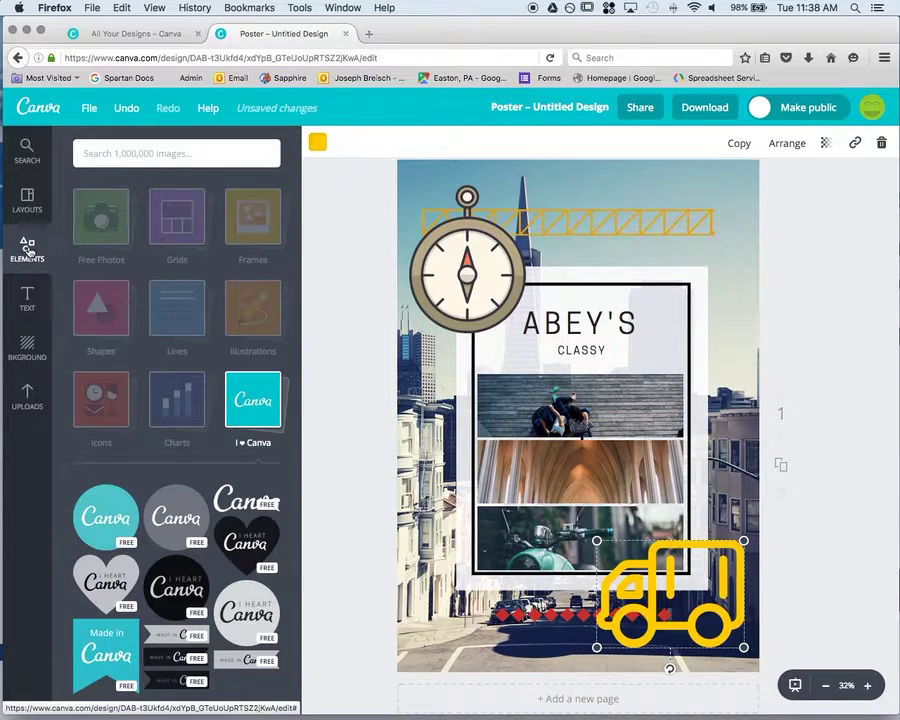
Step: Edit the ABEY'S heading so 'sadfasdf' follows ABE
{"action": "left_click", "coordinate": [25, 300]}
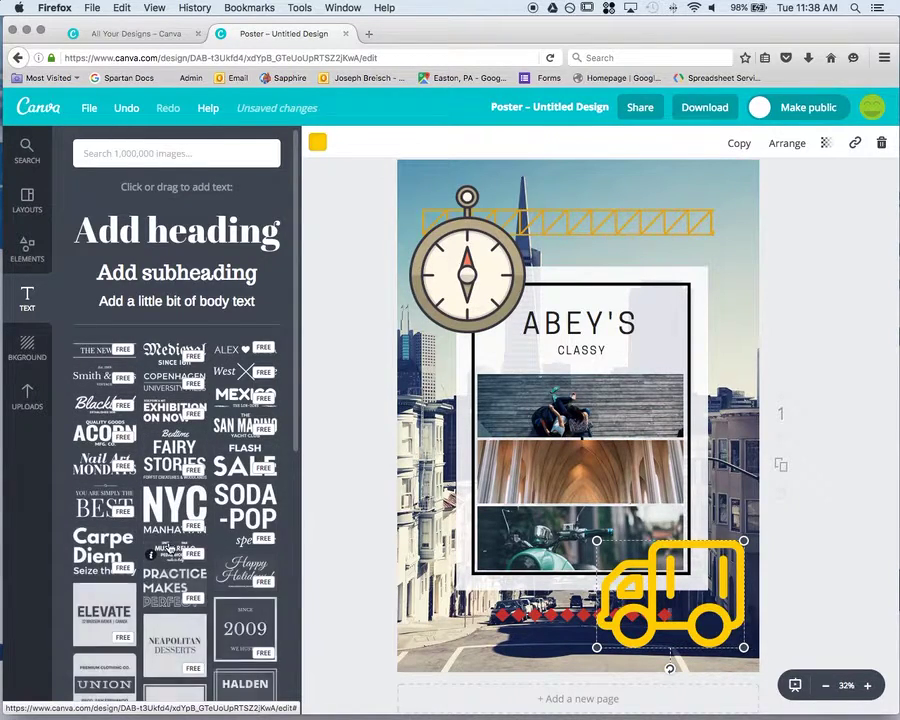
{"action": "scroll", "coordinate": [170, 548], "scroll_direction": "down", "scroll_amount": 1}
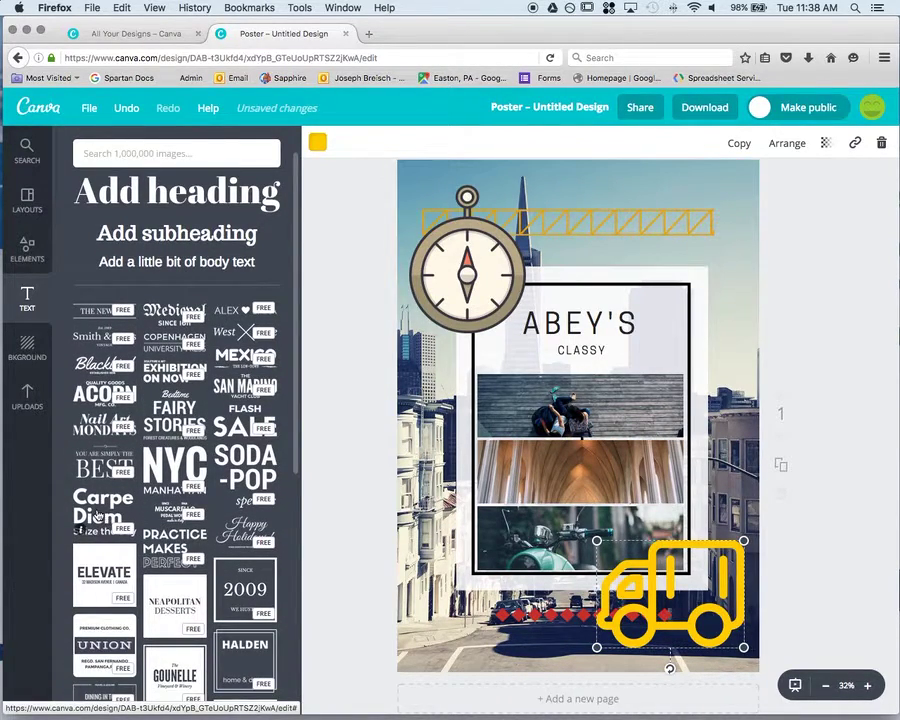
{"action": "left_click", "coordinate": [567, 328]}
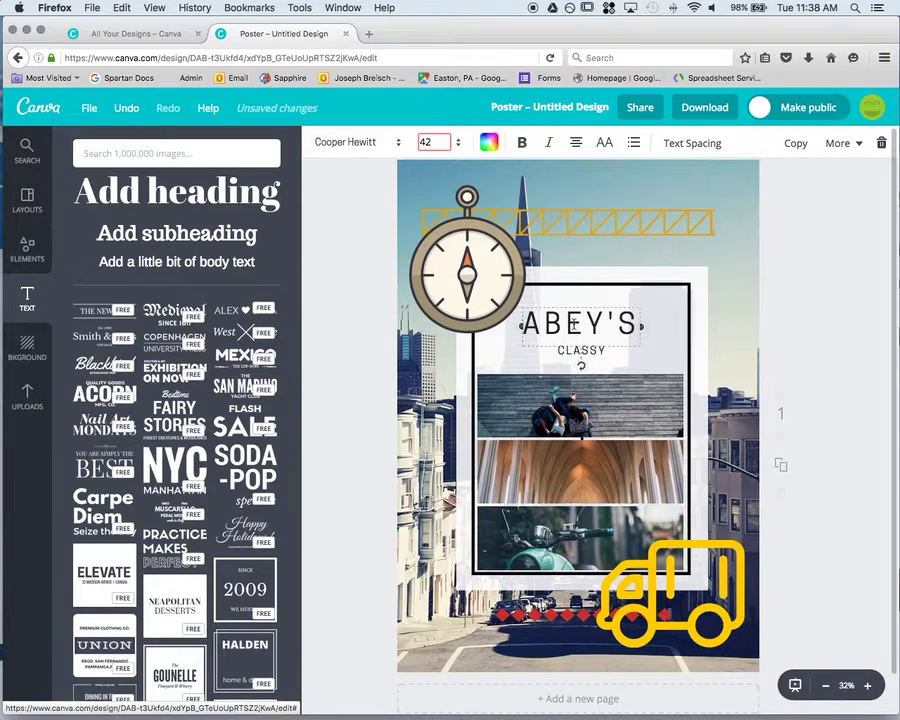
{"action": "left_click", "coordinate": [573, 325]}
{"action": "type", "text": "sfdsfsdf"}
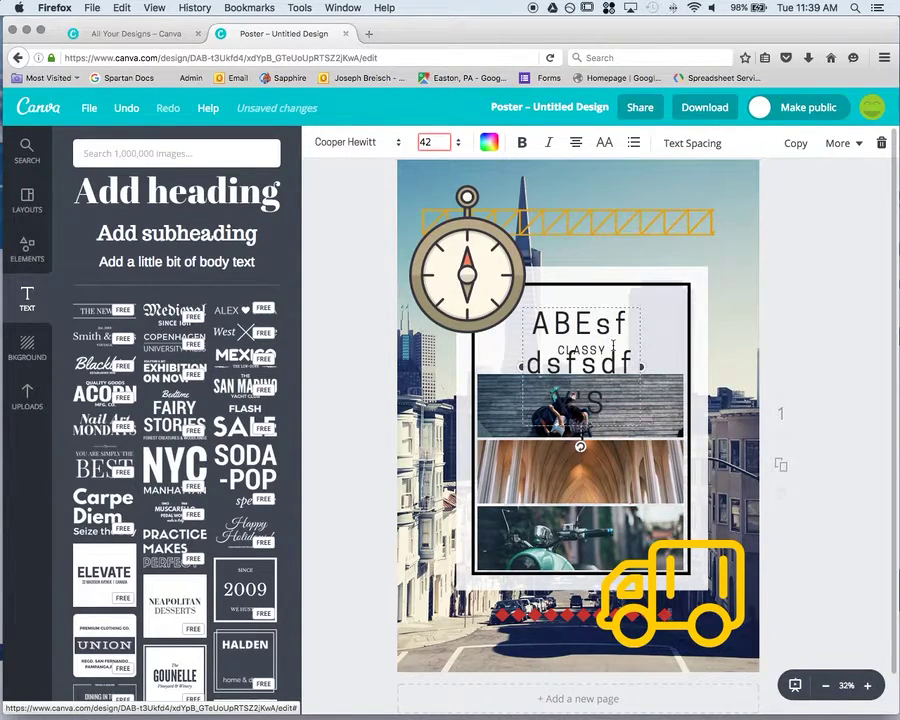
{"action": "key", "text": "super+shift+Up"}
{"action": "type", "text": "sadfasdf"}
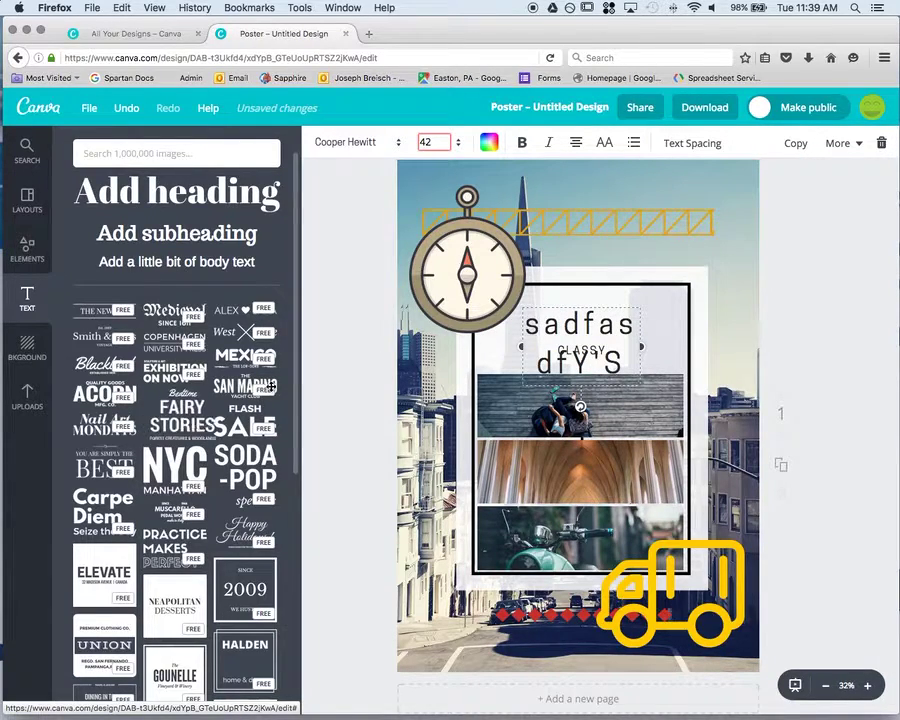
Step: Add the Bedtime Fairy Stories text, replace STORIES with 'asdfasdf', and centre it
{"action": "left_click_drag", "start_coordinate": [175, 408], "coordinate": [698, 312]}
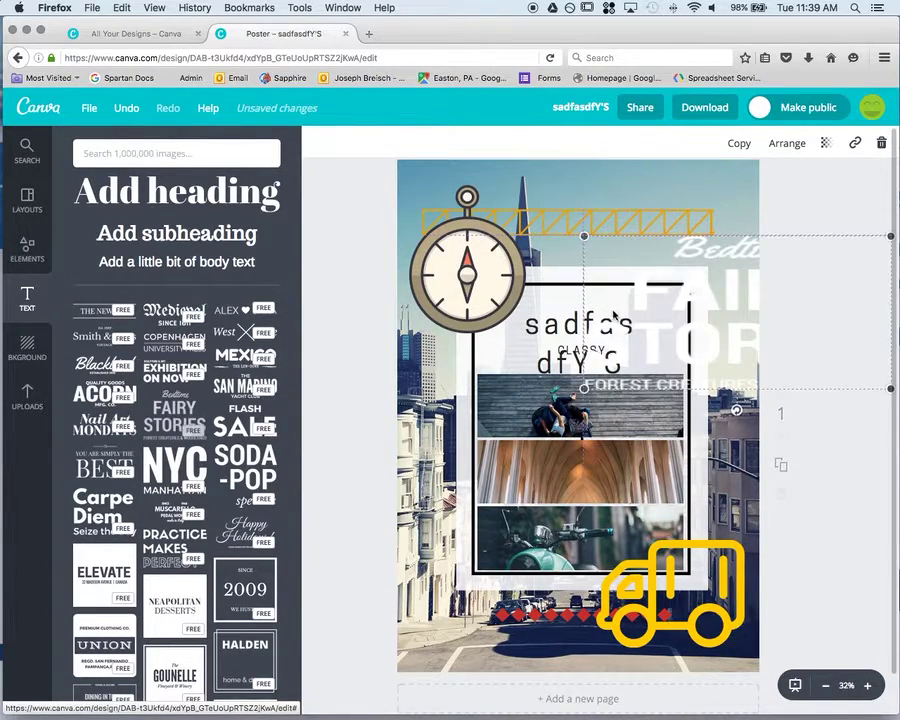
{"action": "double_click", "coordinate": [698, 312]}
{"action": "type", "text": "asdfasdf"}
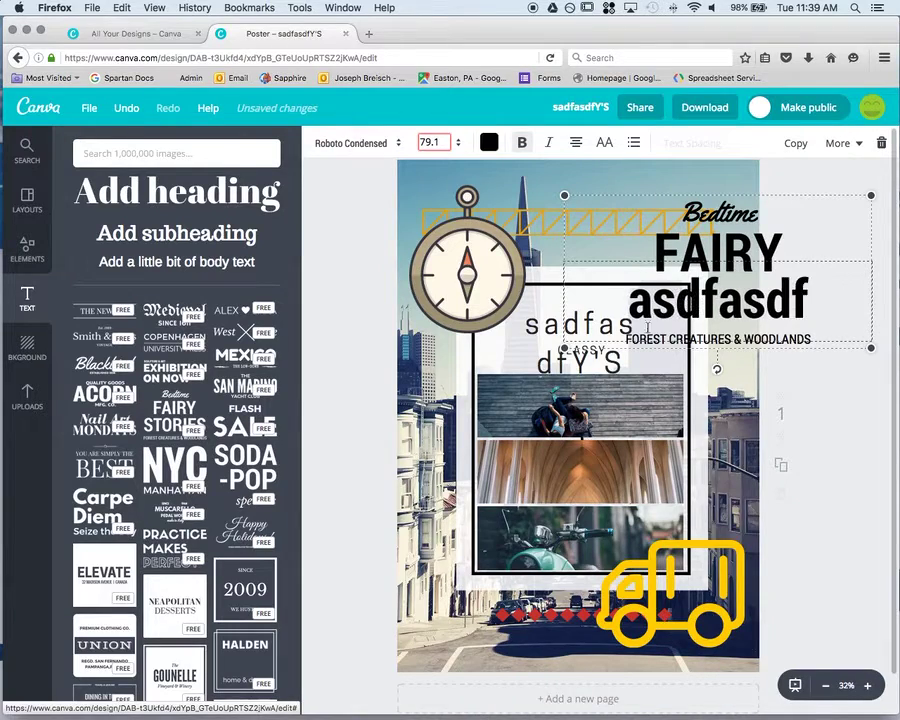
{"action": "left_click", "coordinate": [705, 296]}
{"action": "left_click_drag", "start_coordinate": [705, 296], "coordinate": [590, 316]}
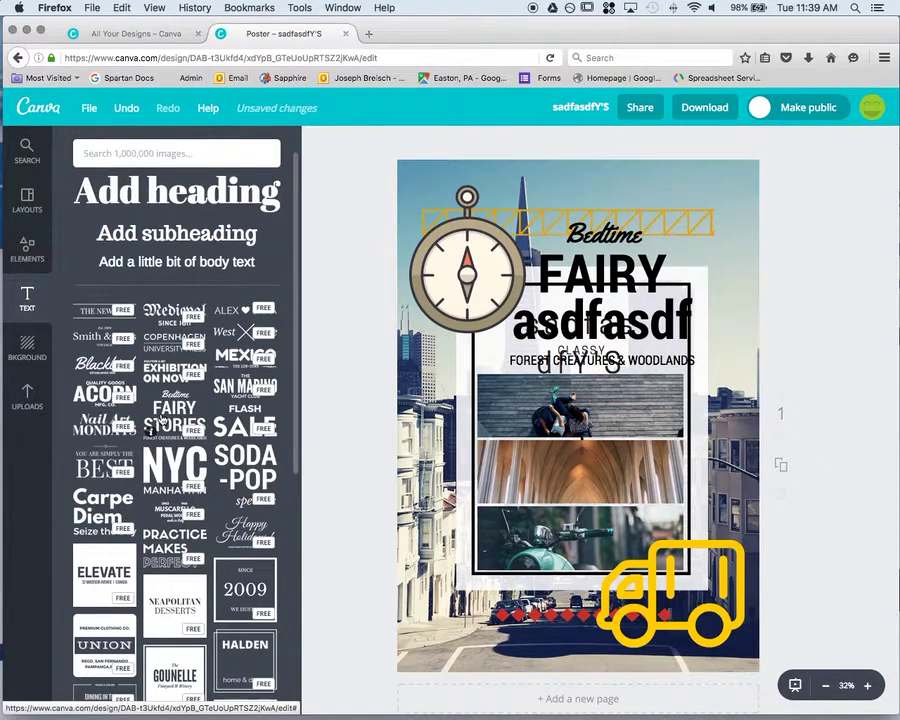
{"action": "left_click", "coordinate": [27, 345]}
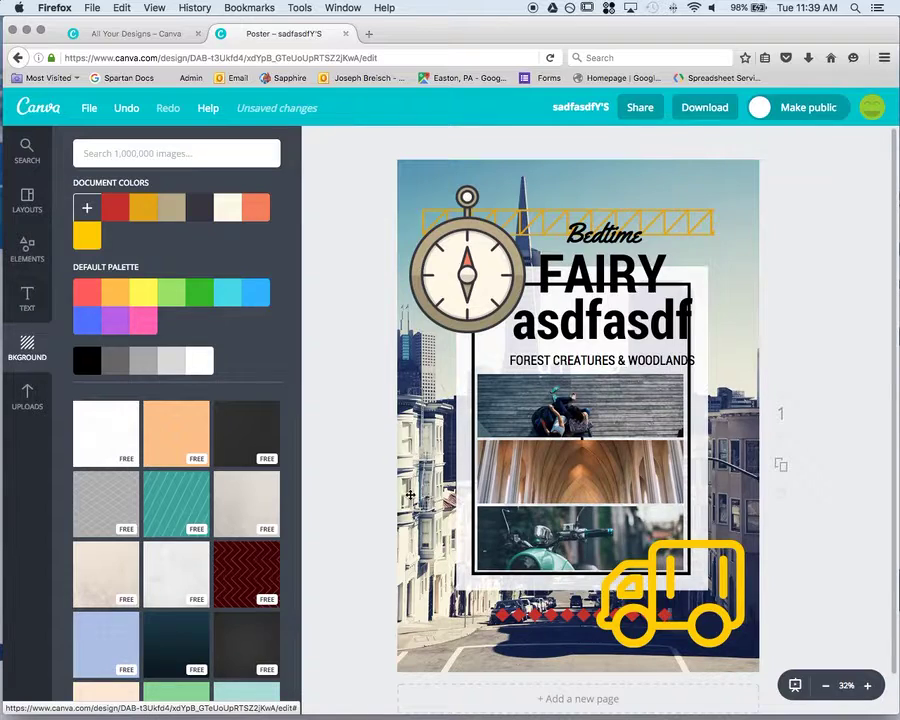
Step: Place the uploaded jaguar photo small in the top-right corner, then add a second page
{"action": "left_click", "coordinate": [28, 398]}
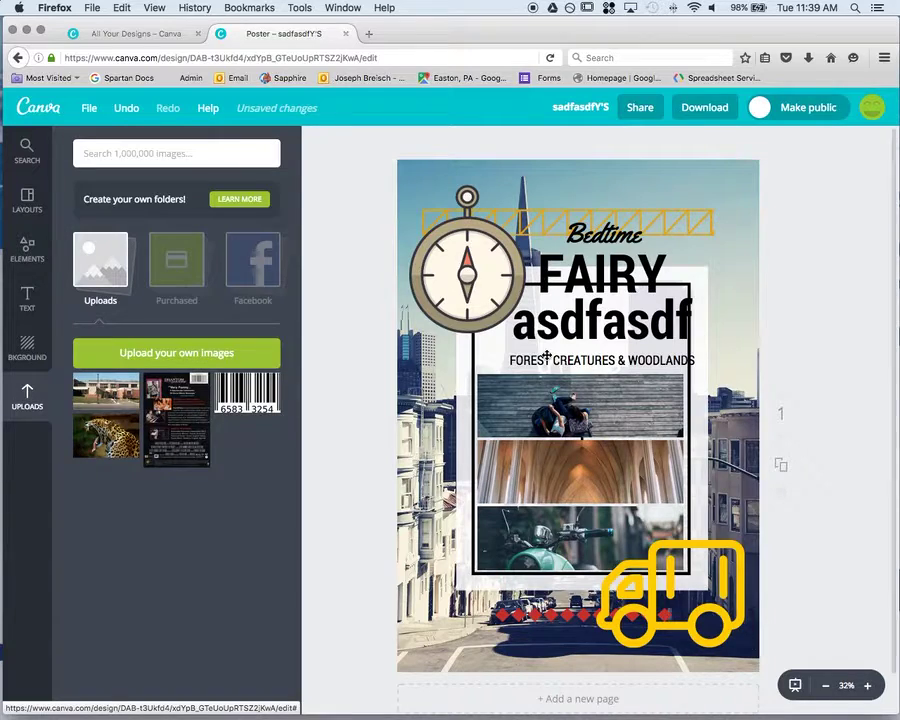
{"action": "left_click_drag", "start_coordinate": [105, 430], "coordinate": [678, 290]}
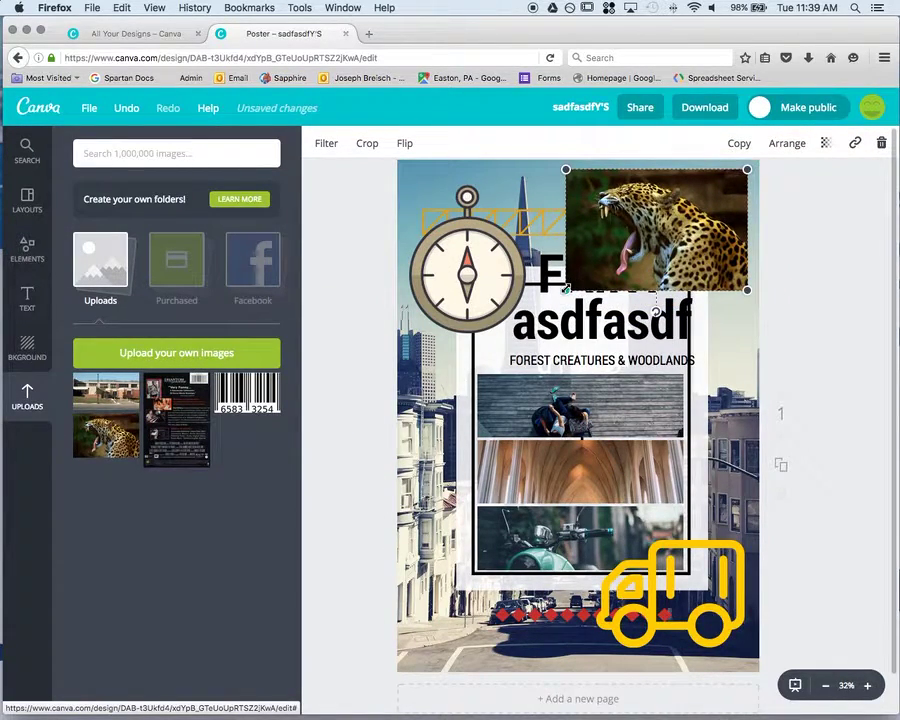
{"action": "left_click_drag", "start_coordinate": [566, 290], "coordinate": [639, 242]}
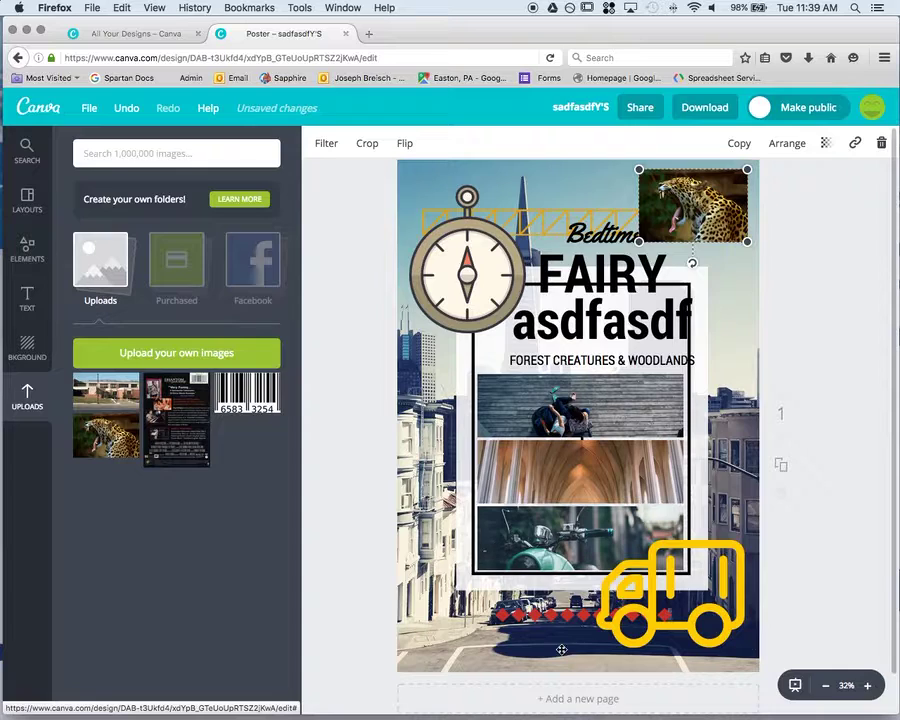
{"action": "left_click", "coordinate": [579, 699]}
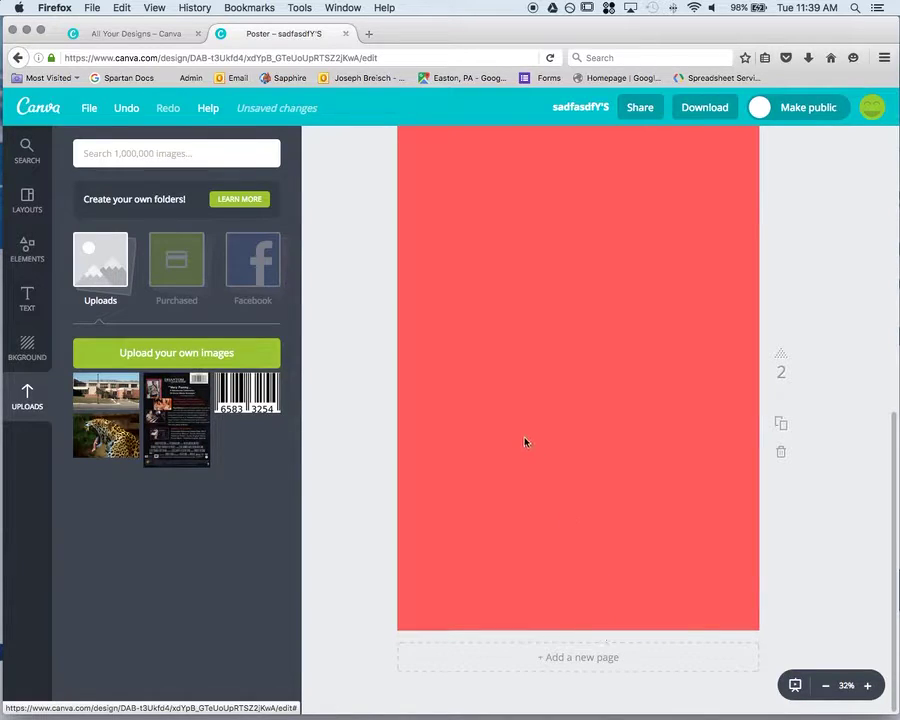
Step: Set the poster to public, toggling Make public on, off and on again, then bring up the download options
{"action": "left_click", "coordinate": [797, 114]}
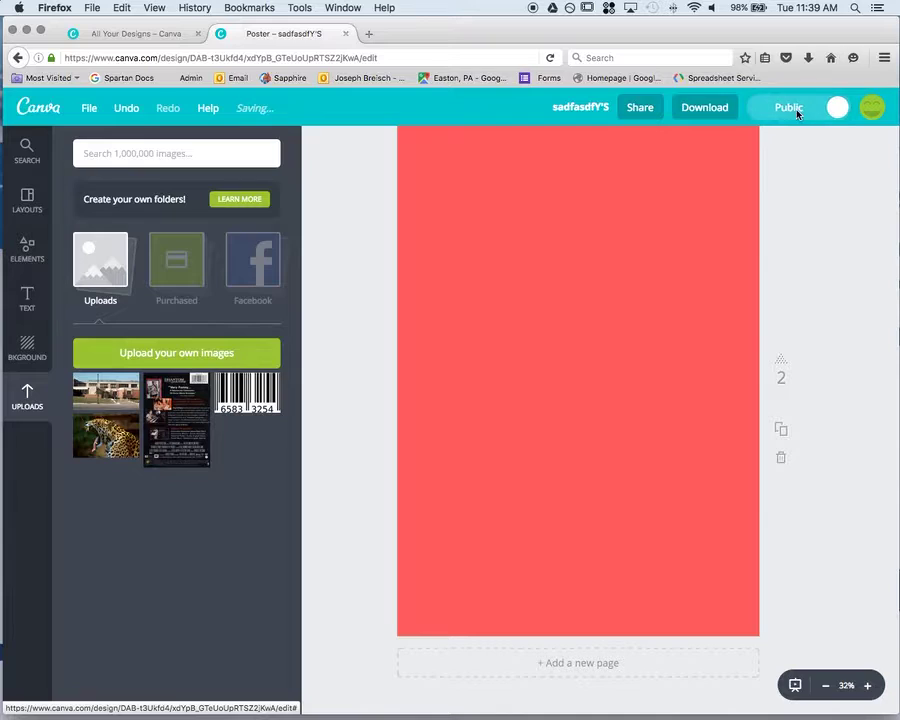
{"action": "left_click", "coordinate": [791, 114]}
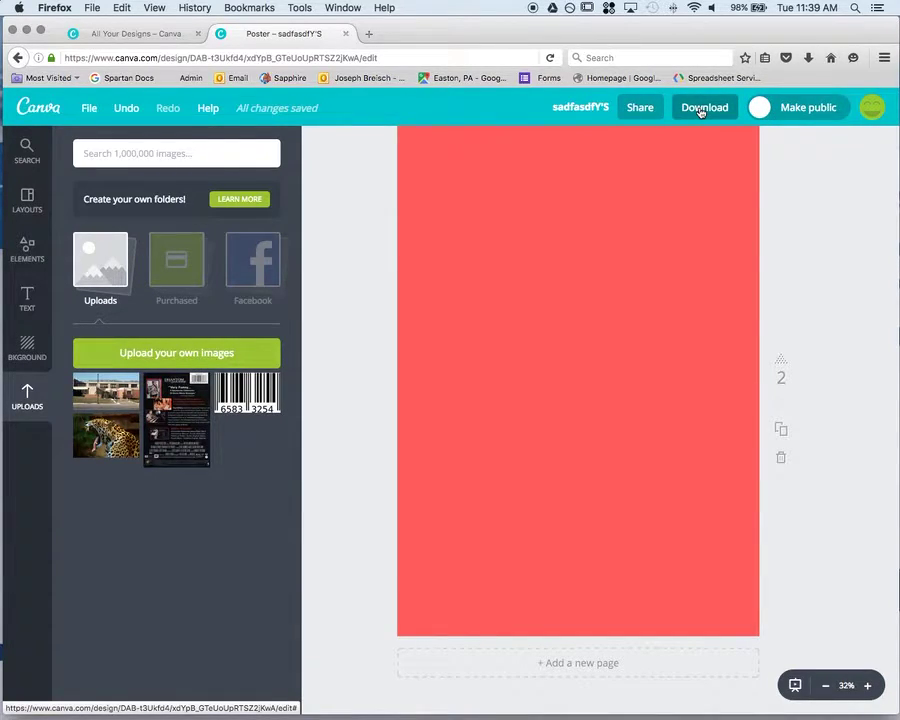
{"action": "left_click", "coordinate": [794, 111]}
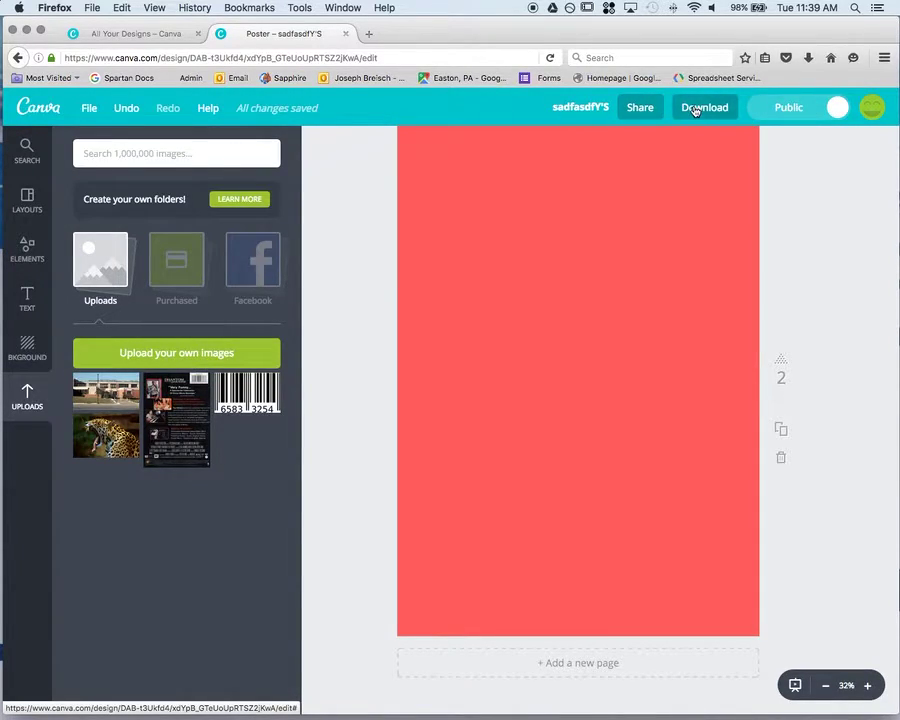
{"action": "scroll", "coordinate": [679, 593], "scroll_direction": "down", "scroll_amount": 1}
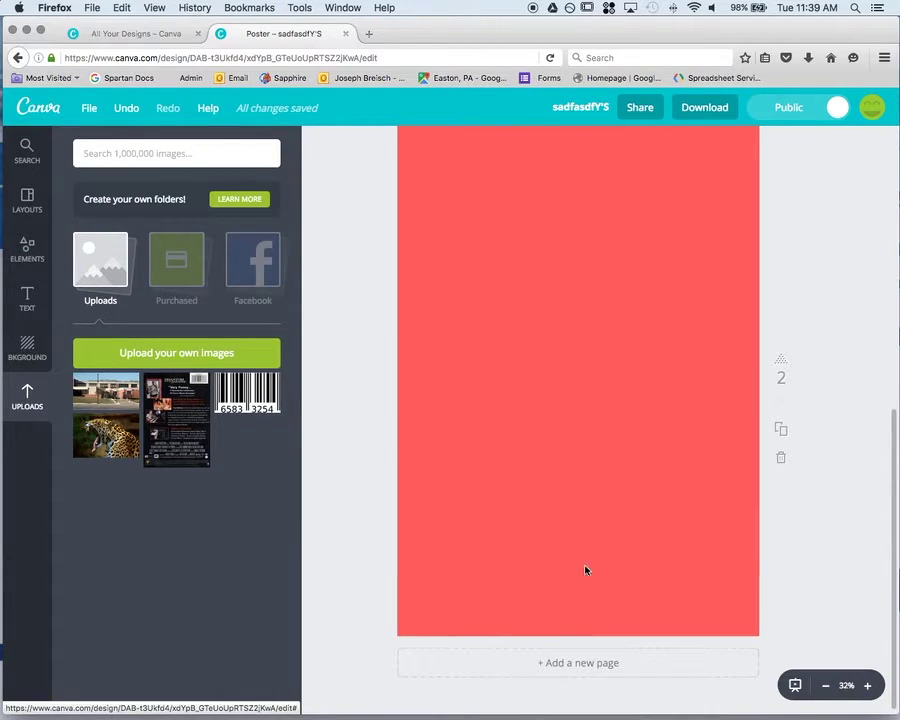
{"action": "left_click", "coordinate": [699, 107]}
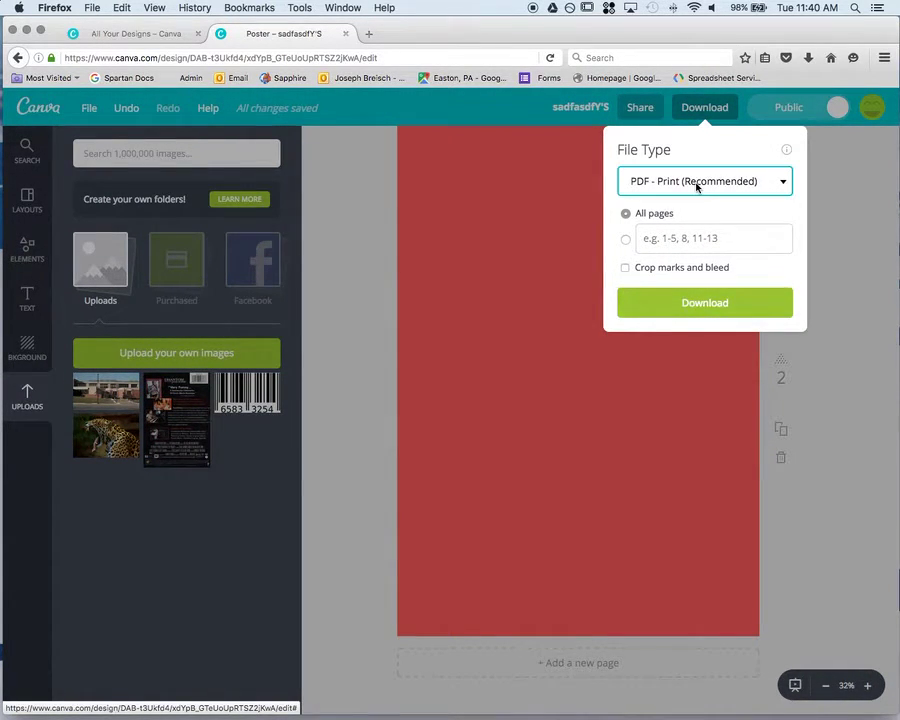
Step: Change the file type from PDF to JPG and download all pages of the poster
{"action": "left_click", "coordinate": [712, 185]}
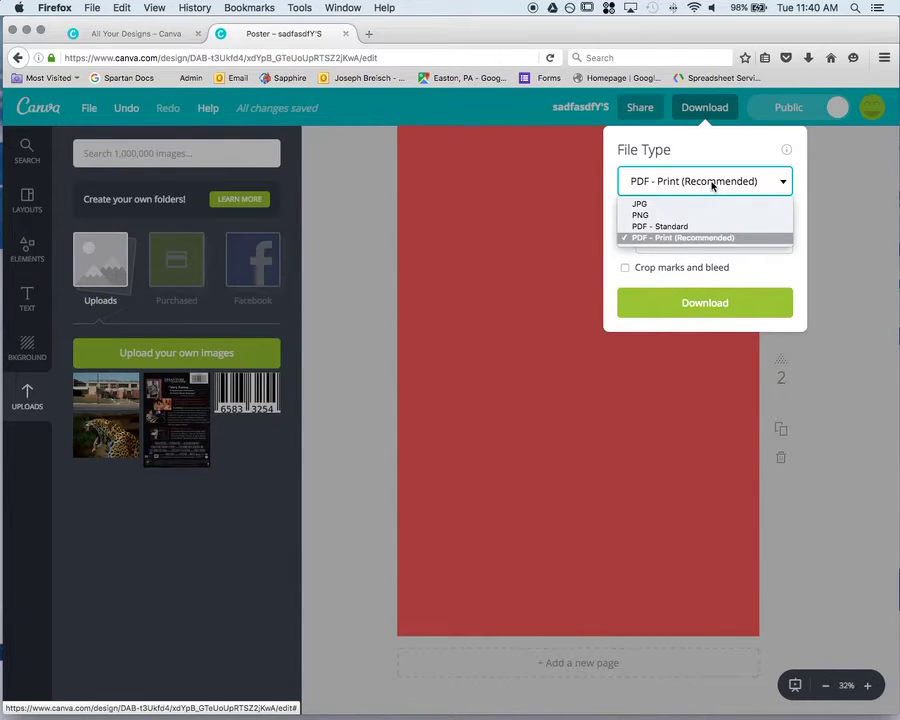
{"action": "left_click", "coordinate": [685, 203]}
{"action": "left_click", "coordinate": [720, 296]}
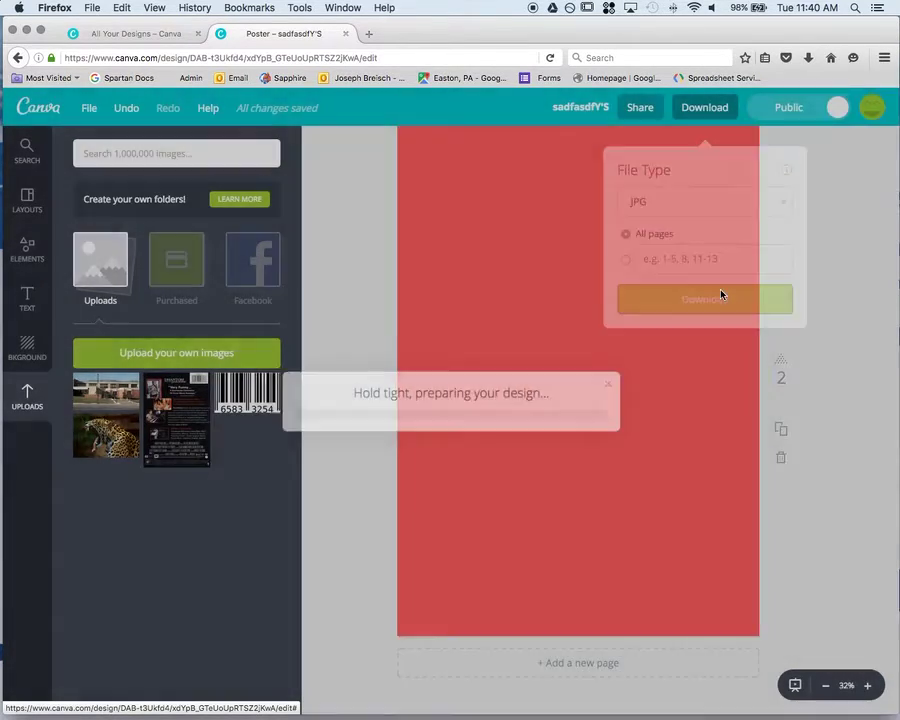